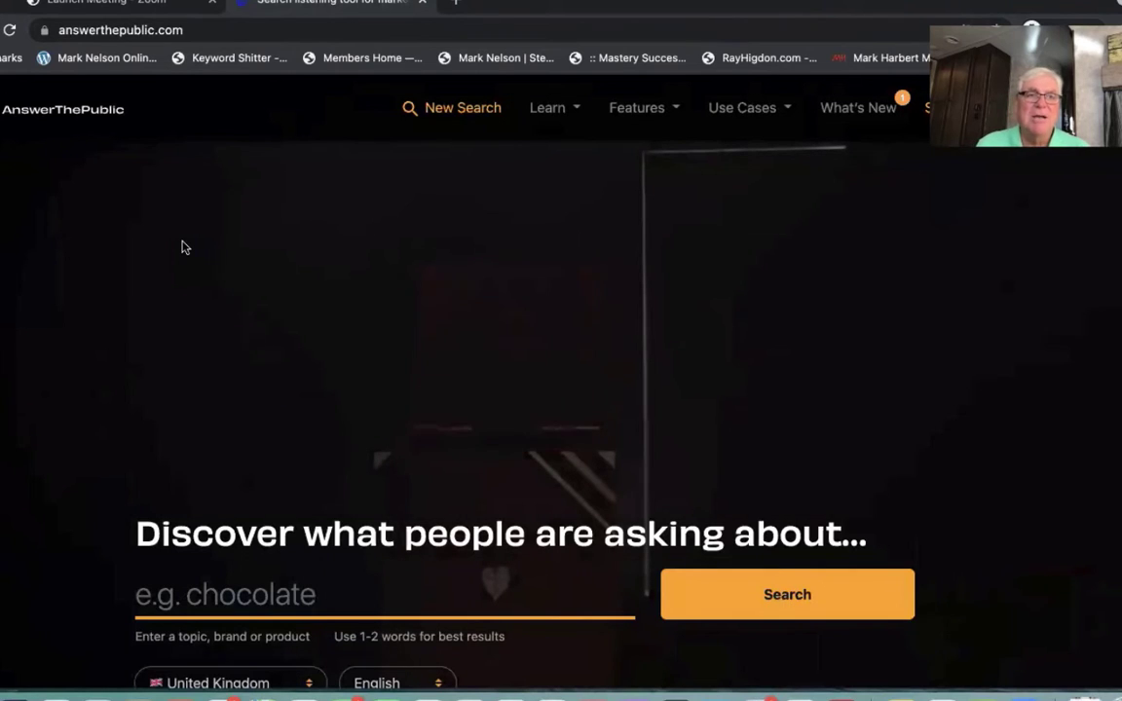
# Search AnswerThePublic for 'Lead generation' to open its report.
pyautogui.scroll(-2, 58, 348)
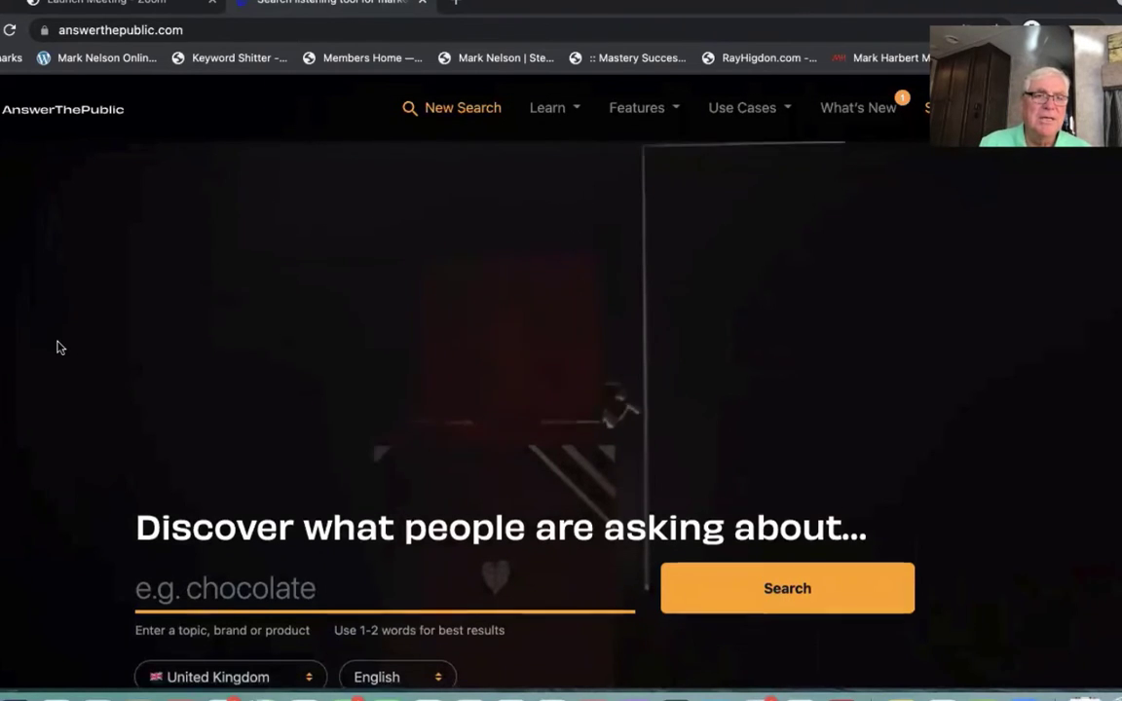
pyautogui.scroll(-1, 57, 348)
pyautogui.scroll(-1, 57, 348)
pyautogui.scroll(-1, 57, 348)
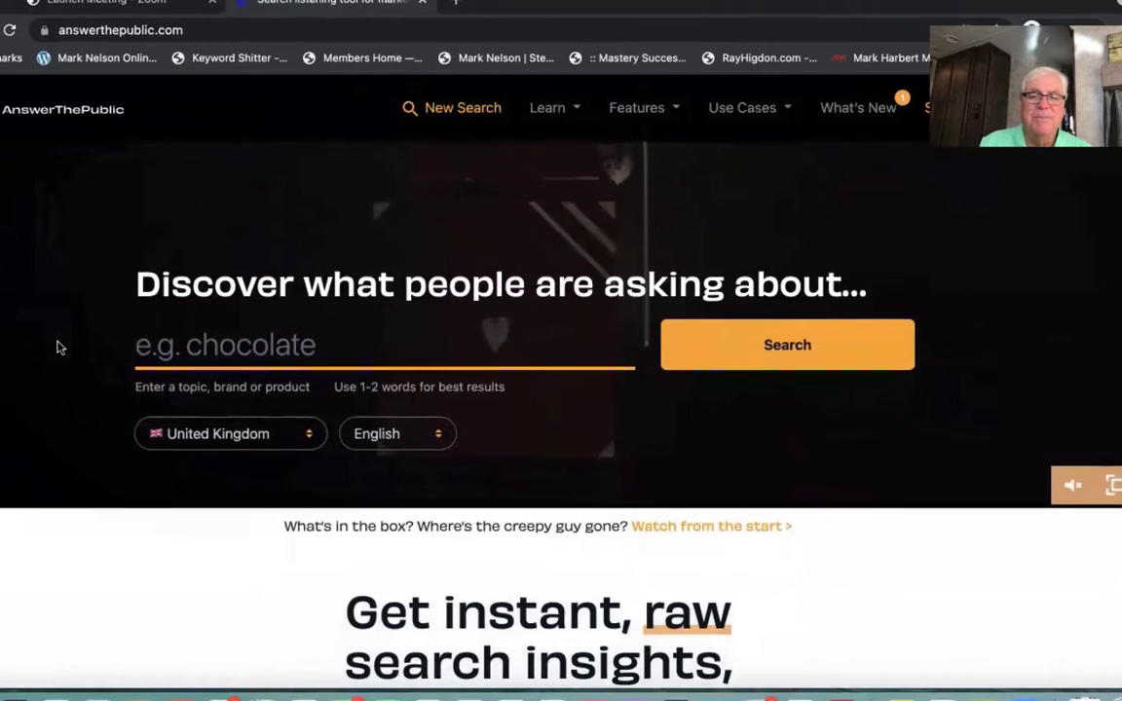
pyautogui.scroll(1, 58, 348)
pyautogui.scroll(2, 57, 348)
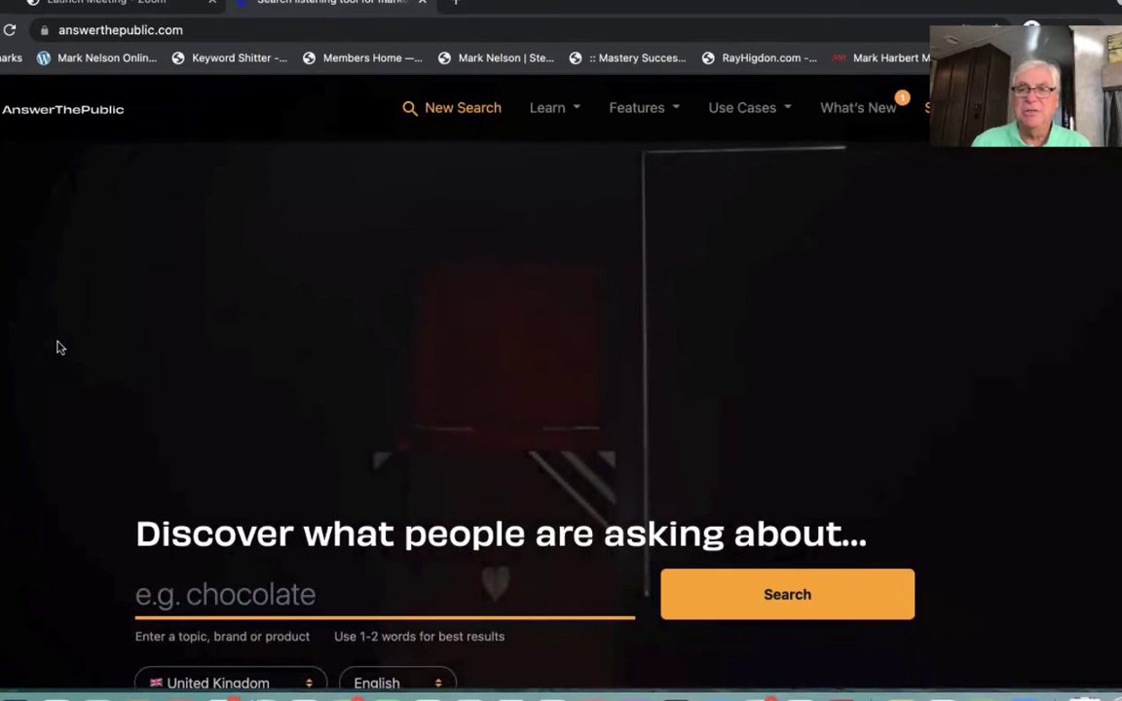
pyautogui.click(148, 585)
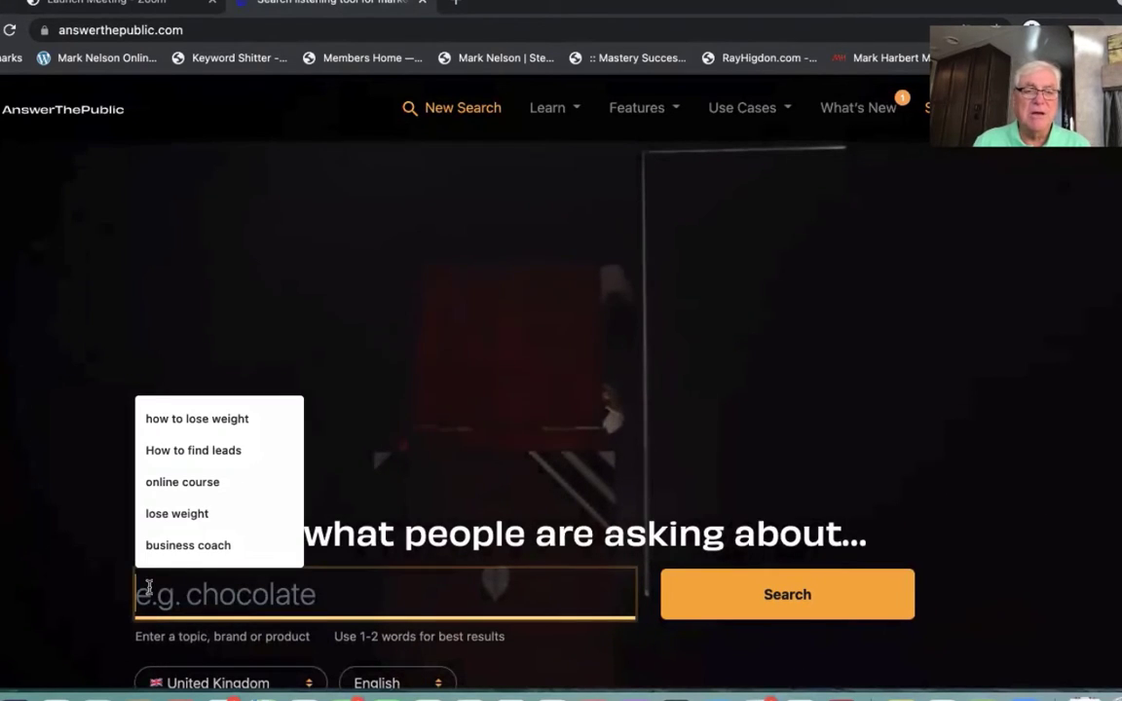
pyautogui.click(319, 328)
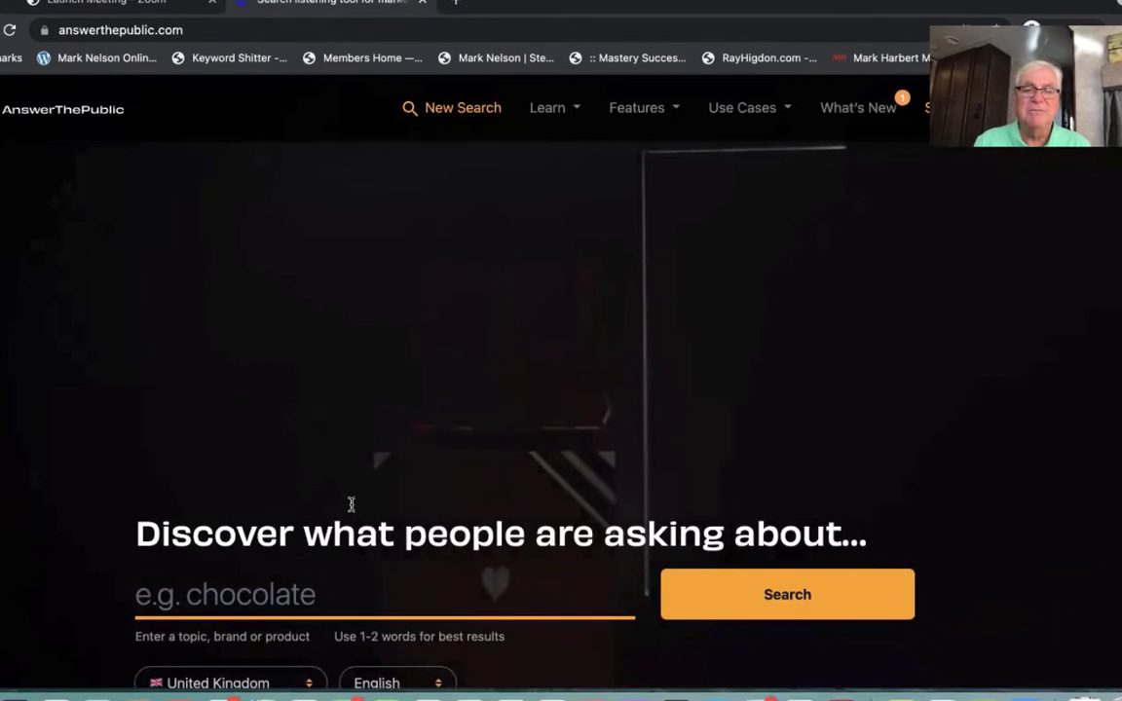
pyautogui.click(198, 584)
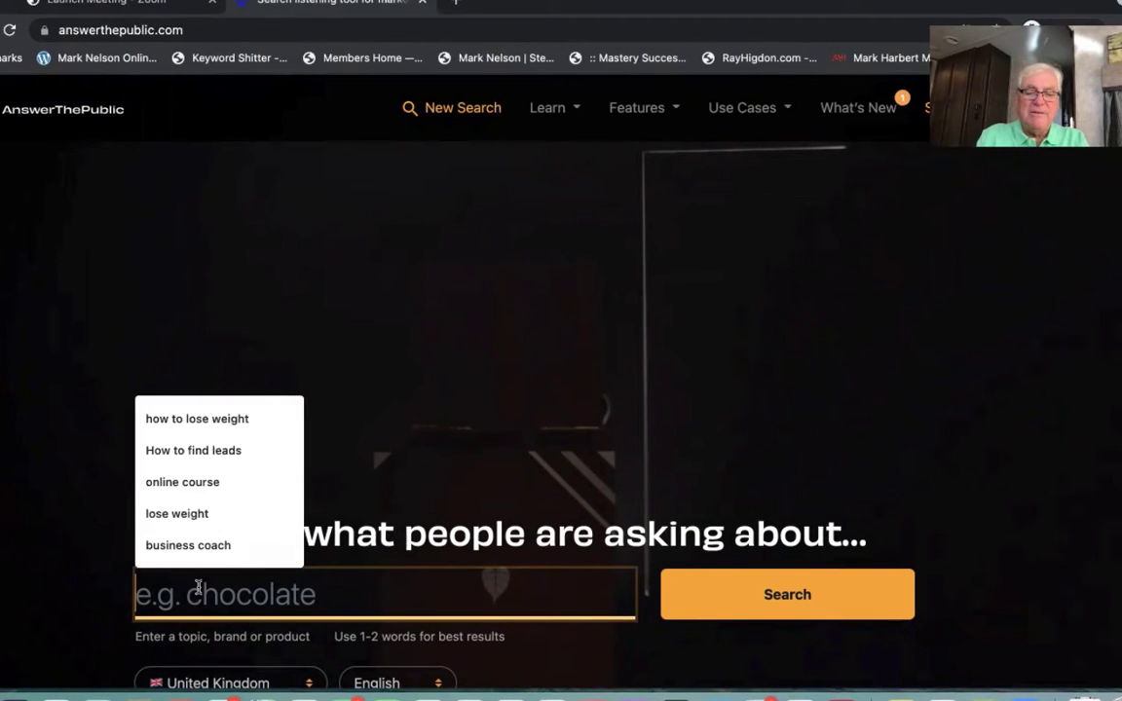
pyautogui.write('Le')
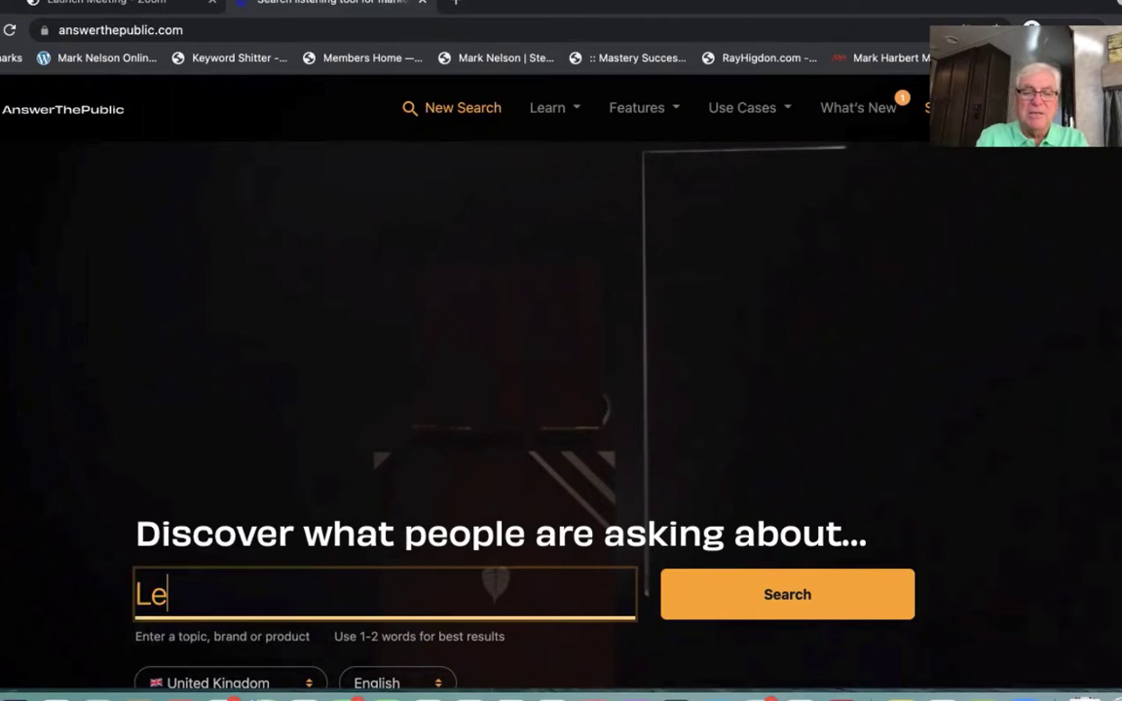
pyautogui.write('ad gener')
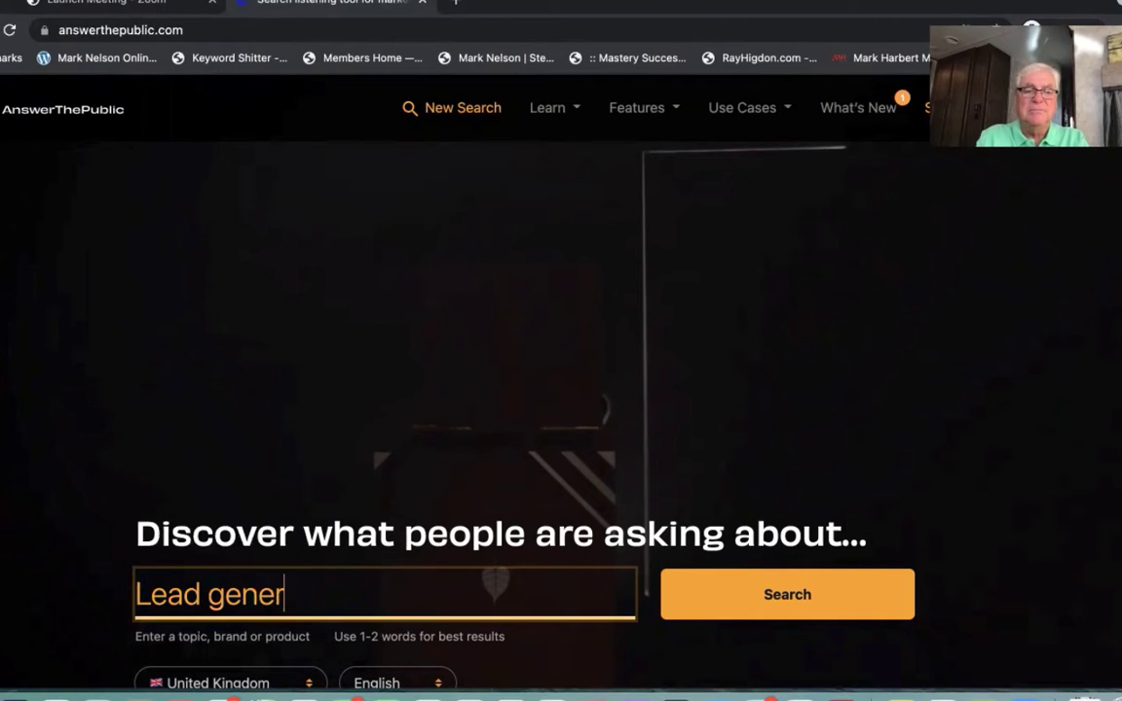
pyautogui.write('ation')
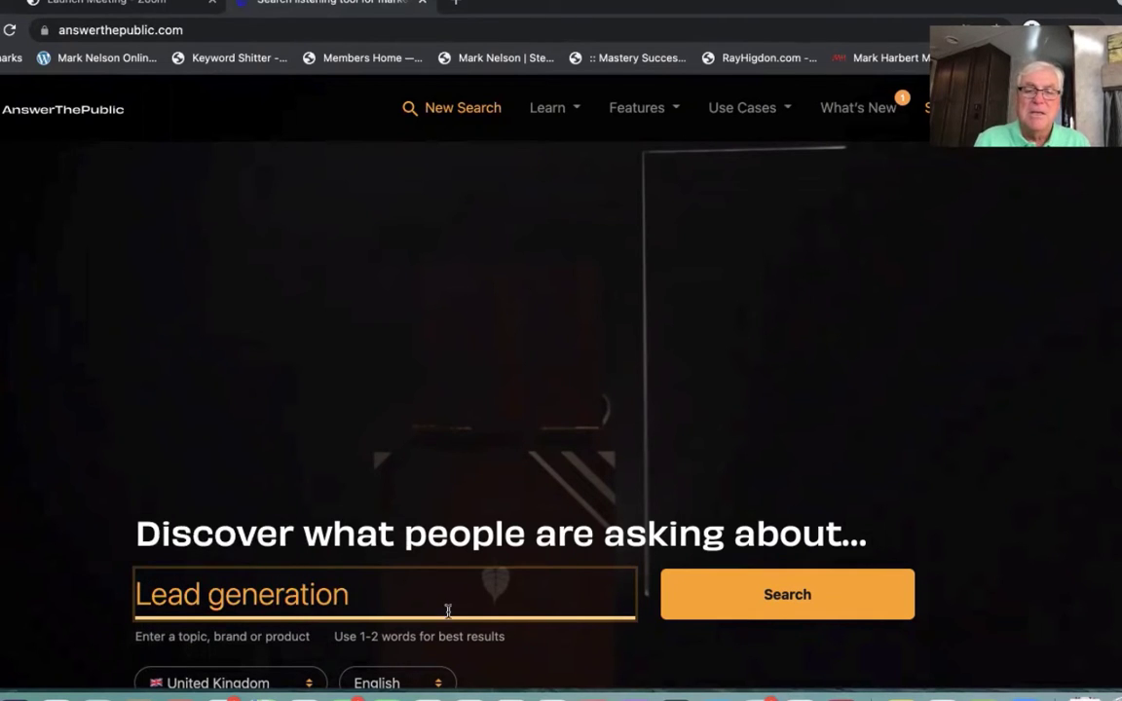
pyautogui.click(806, 598)
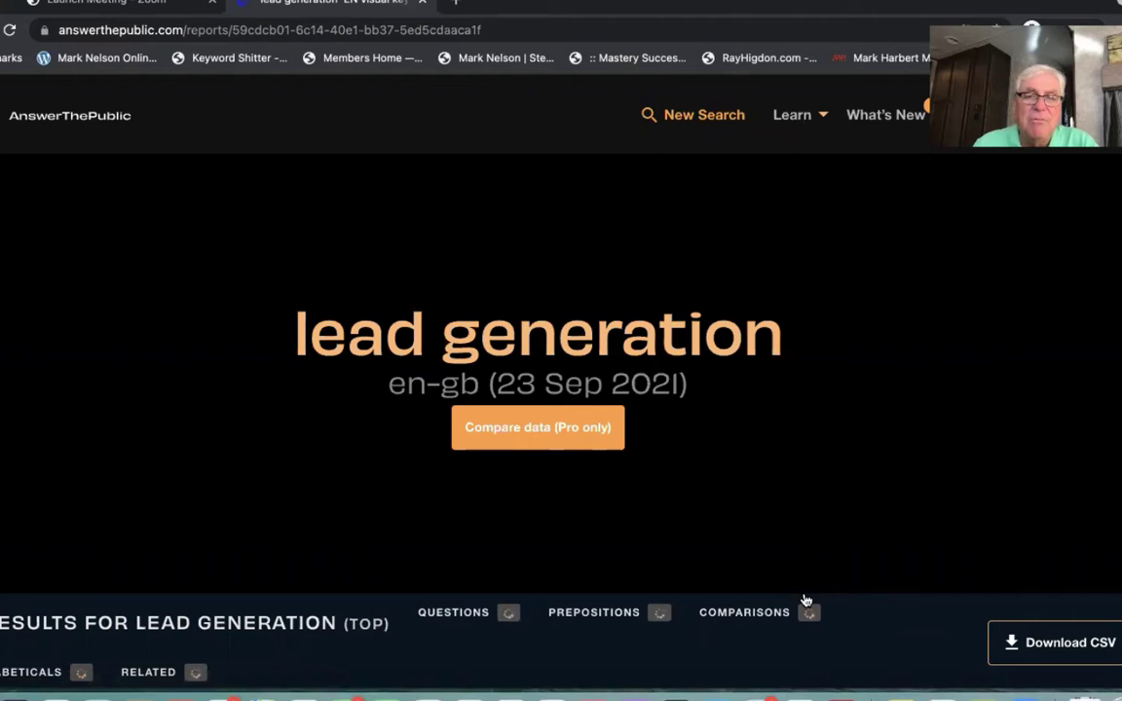
# Scroll down to browse the 55-question lead generation questions wheel.
pyautogui.scroll(-2, 801, 545)
pyautogui.scroll(-2, 799, 545)
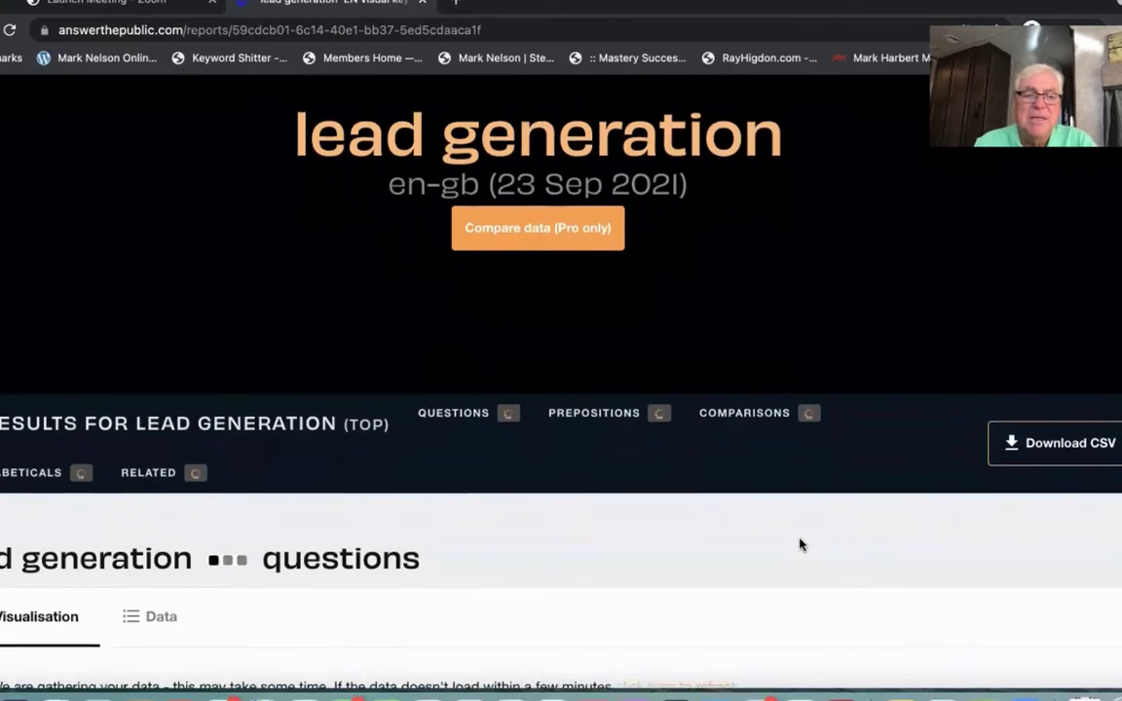
pyautogui.scroll(-2, 799, 544)
pyautogui.scroll(-1, 798, 545)
pyautogui.scroll(-2, 799, 544)
pyautogui.scroll(-1, 799, 544)
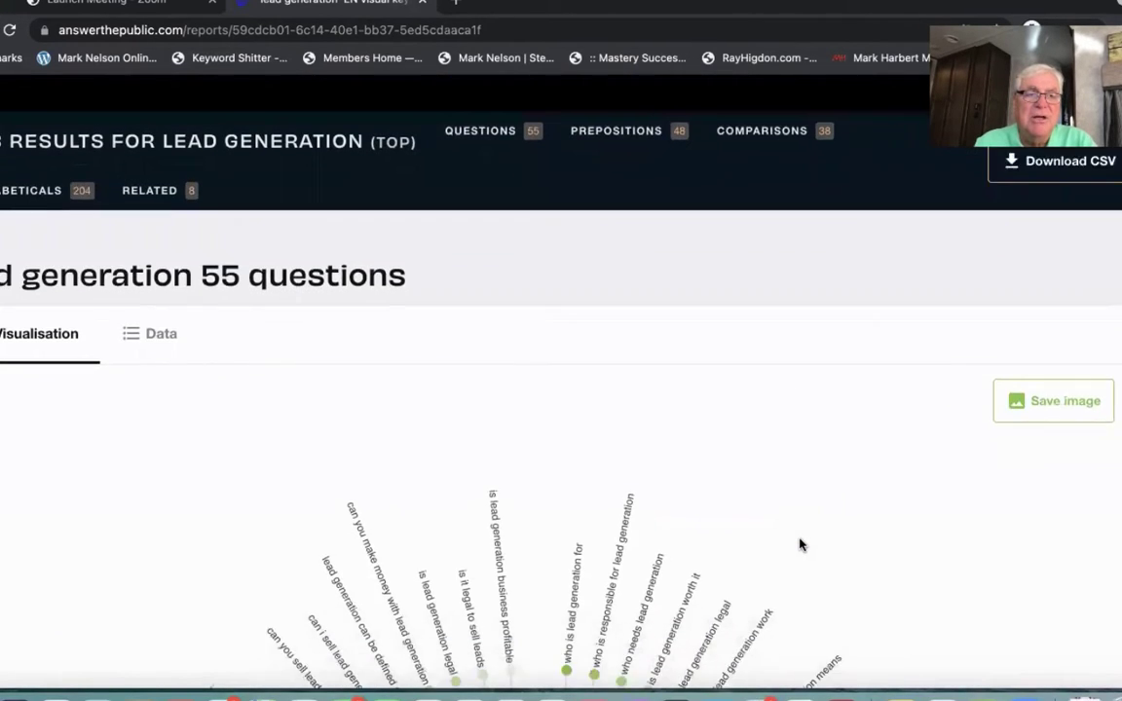
pyautogui.scroll(-1, 799, 545)
pyautogui.scroll(-2, 799, 545)
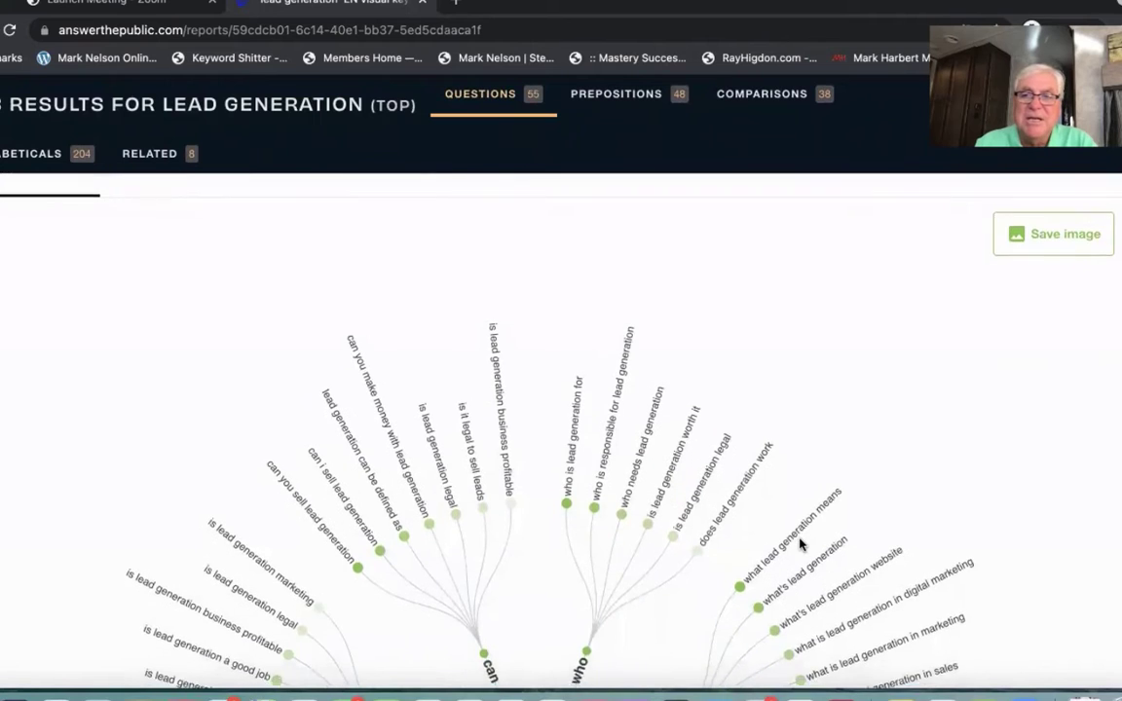
pyautogui.scroll(-1, 799, 544)
pyautogui.scroll(-1, 801, 546)
pyautogui.scroll(-1, 801, 544)
pyautogui.scroll(-1, 801, 544)
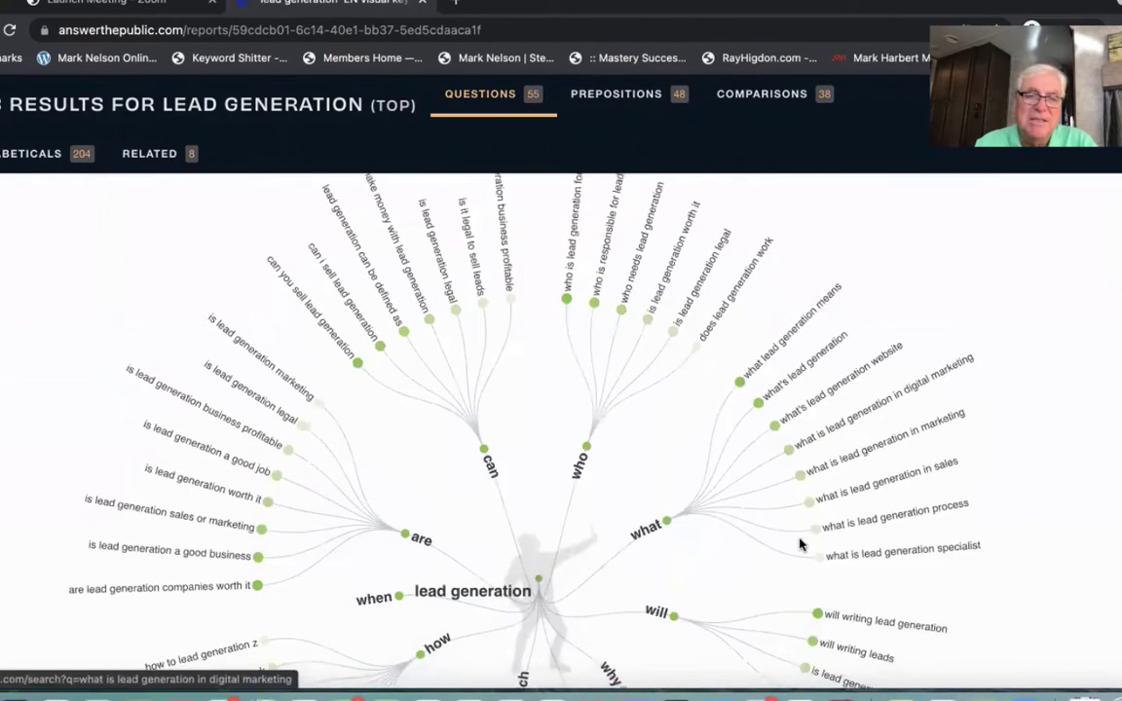
pyautogui.scroll(1, 798, 544)
pyautogui.scroll(1, 799, 544)
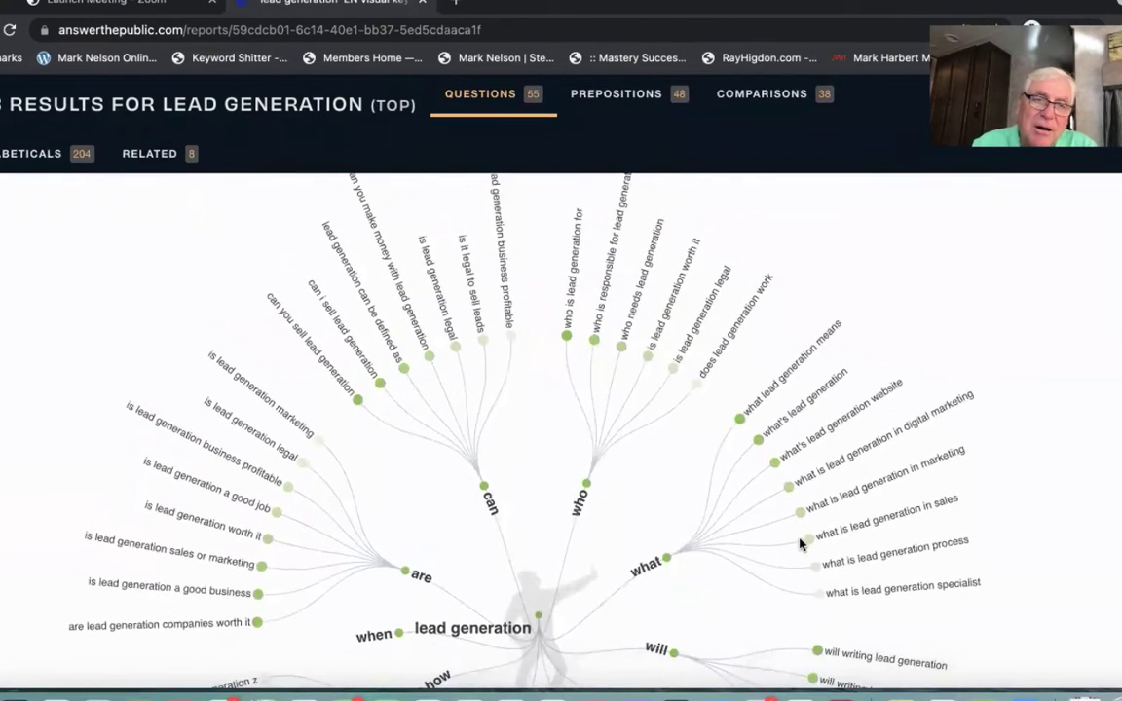
pyautogui.scroll(1, 801, 544)
pyautogui.scroll(2, 799, 544)
pyautogui.scroll(1, 799, 544)
pyautogui.scroll(-1, 799, 544)
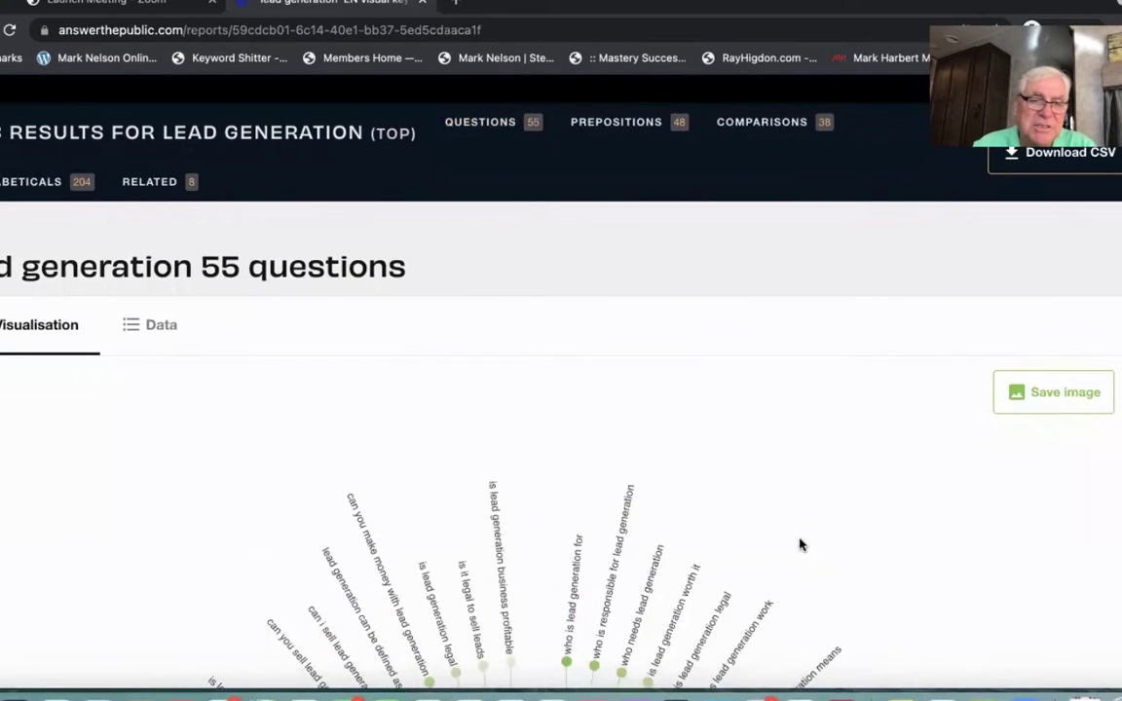
pyautogui.scroll(-1, 799, 544)
pyautogui.scroll(-1, 800, 546)
pyautogui.scroll(-1, 801, 546)
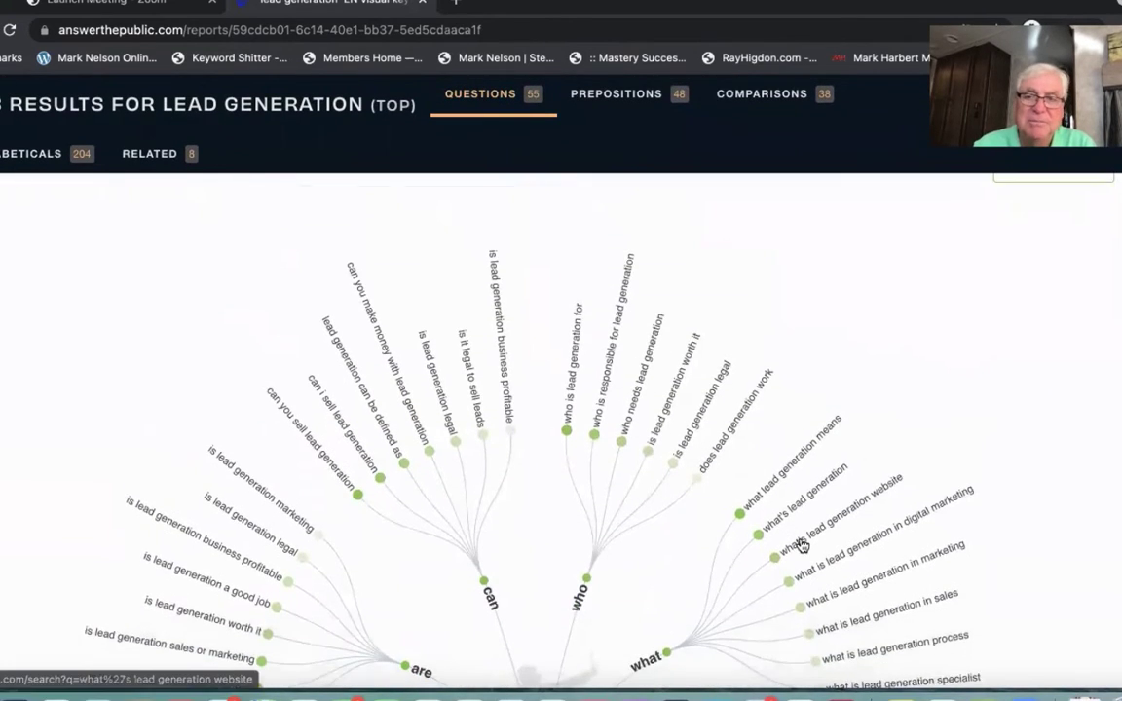
pyautogui.scroll(-2, 803, 545)
pyautogui.scroll(-1, 801, 545)
pyautogui.scroll(-1, 800, 545)
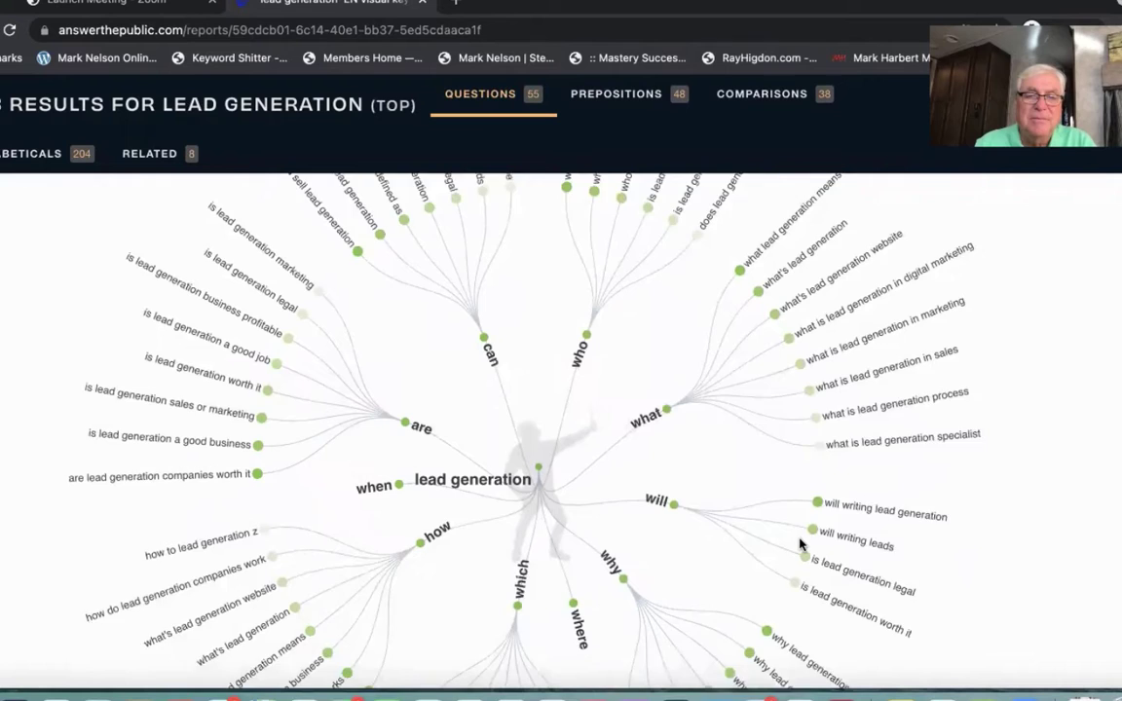
pyautogui.scroll(-1, 801, 546)
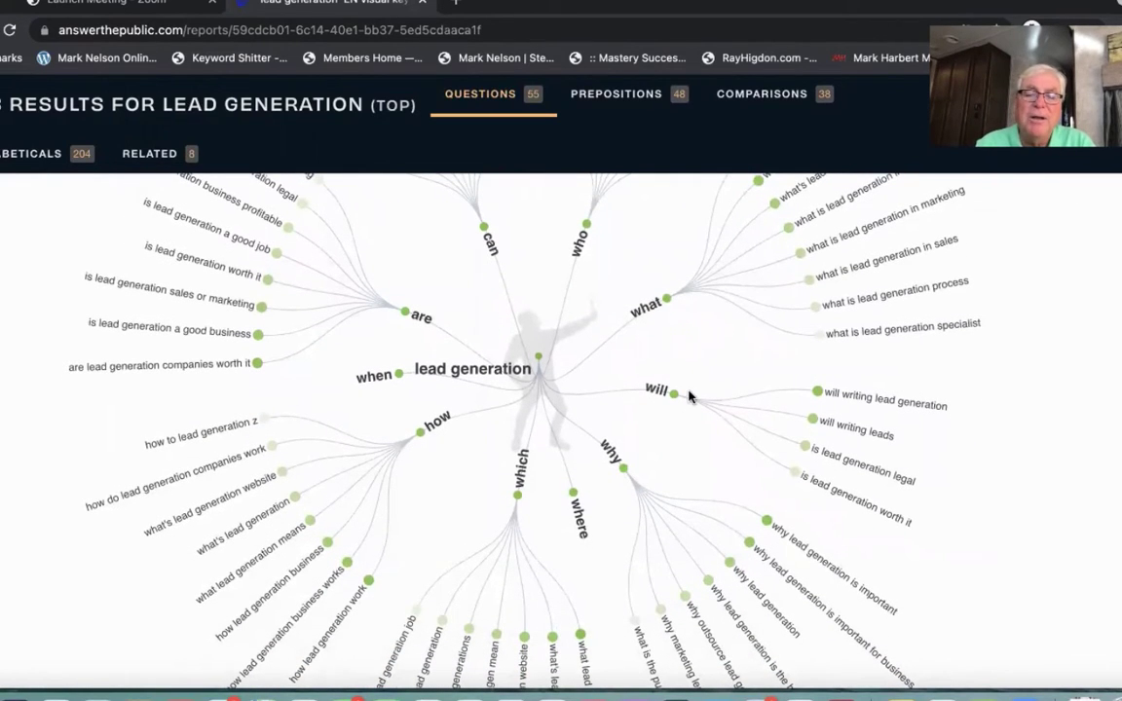
pyautogui.scroll(-1, 708, 434)
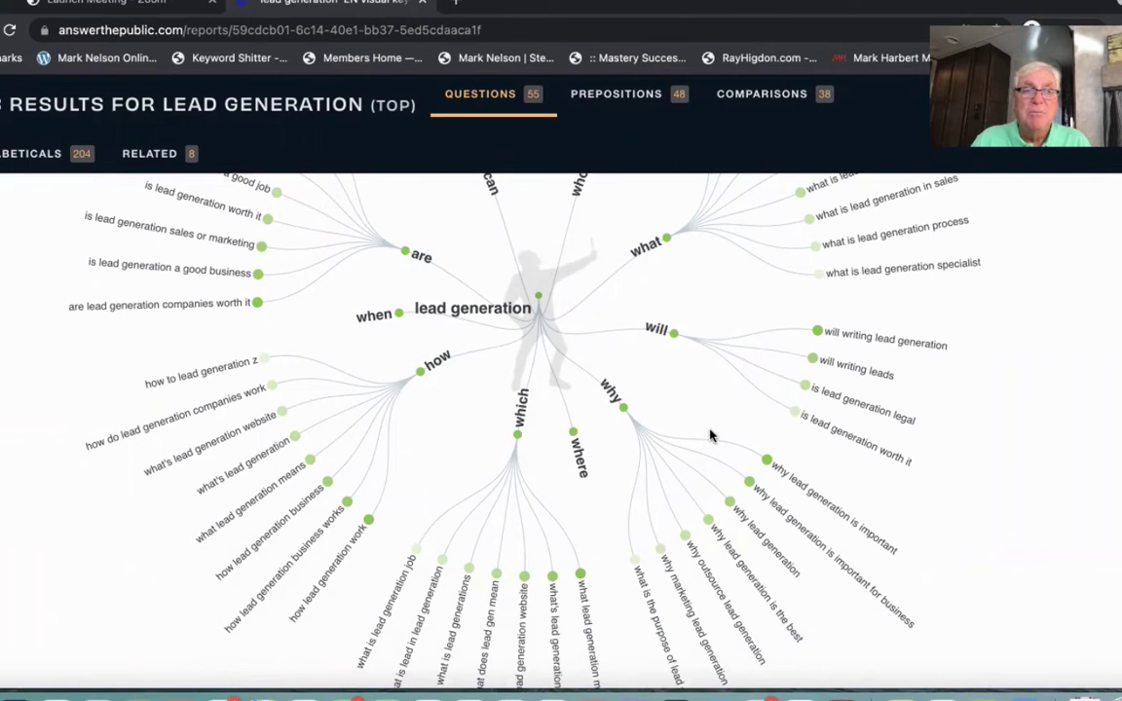
# Scroll past the 48-item prepositions wheel down to the '38 comparisons' heading.
pyautogui.scroll(-1, 710, 435)
pyautogui.scroll(-1, 710, 435)
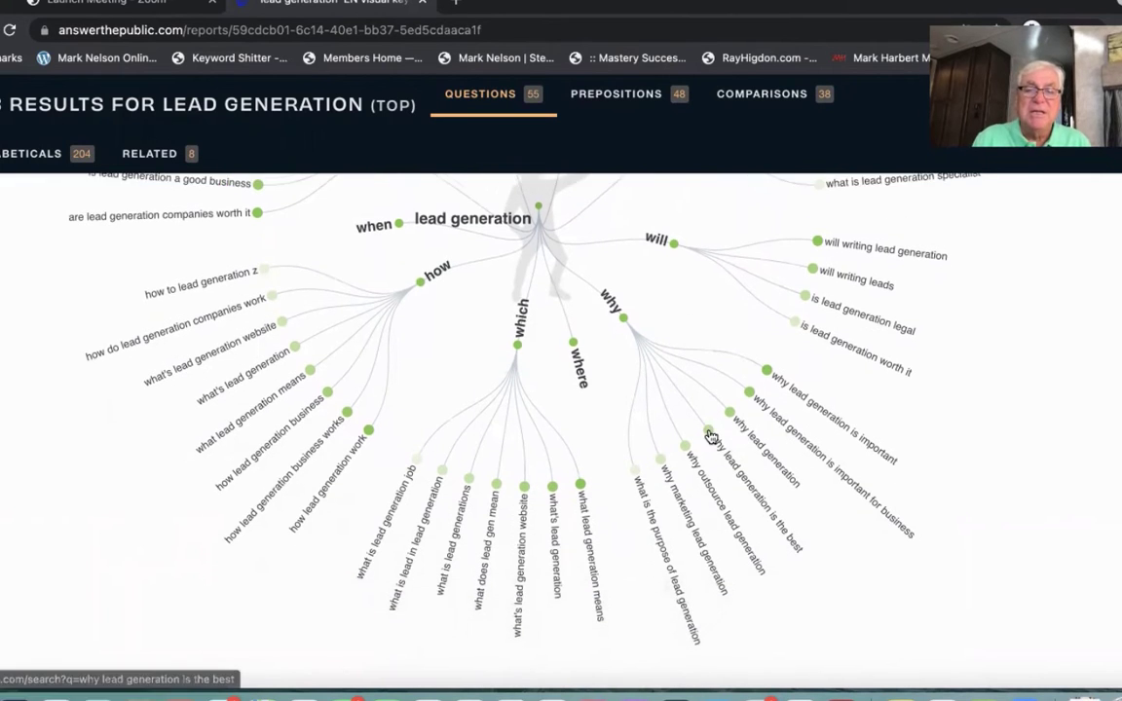
pyautogui.scroll(-3, 711, 436)
pyautogui.scroll(-1, 710, 436)
pyautogui.scroll(-1, 710, 435)
pyautogui.scroll(-1, 710, 435)
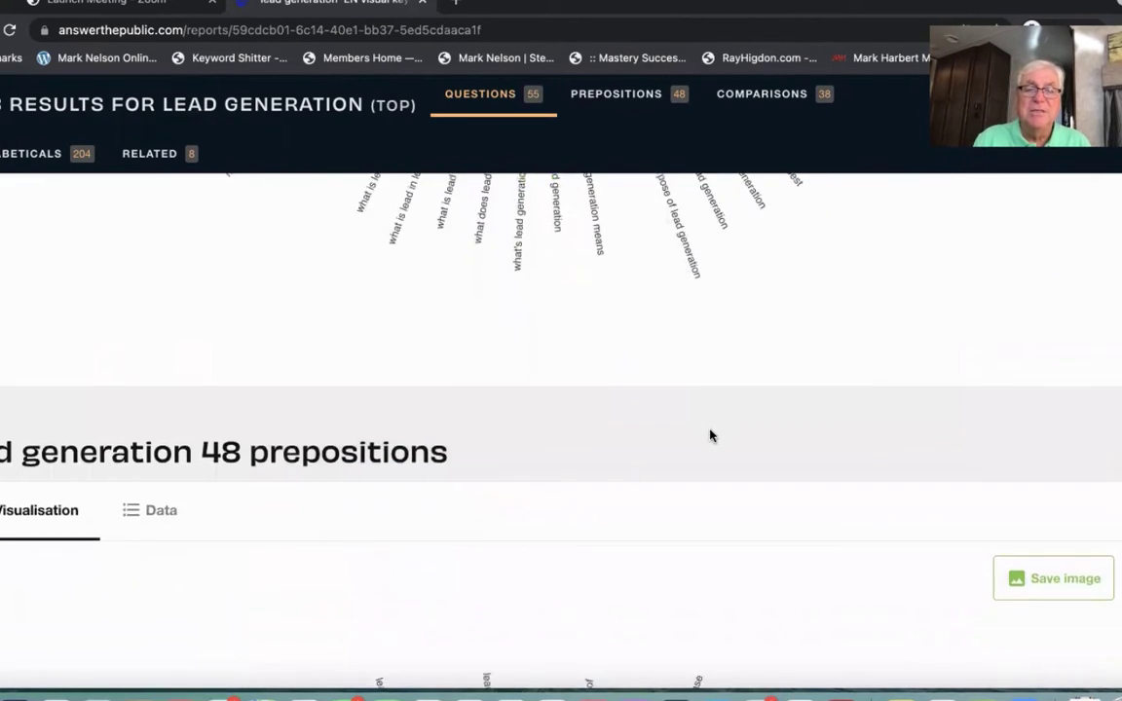
pyautogui.scroll(-1, 710, 435)
pyautogui.scroll(-1, 710, 435)
pyautogui.scroll(-1, 710, 436)
pyautogui.scroll(-1, 710, 435)
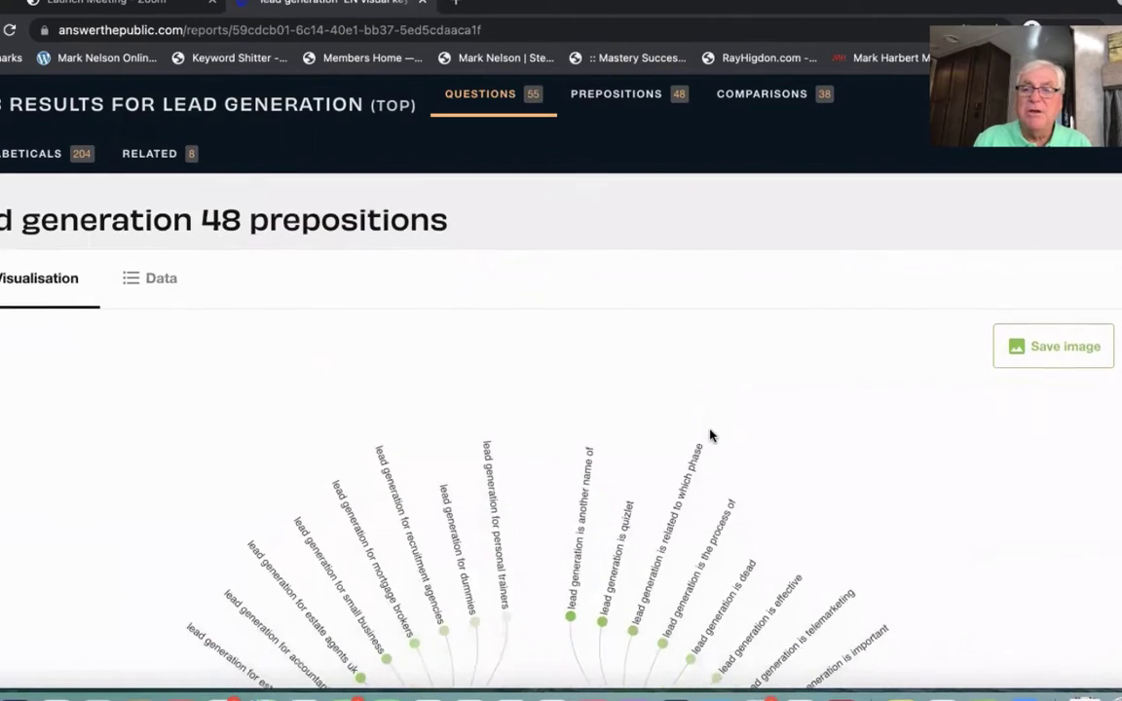
pyautogui.scroll(-1, 711, 435)
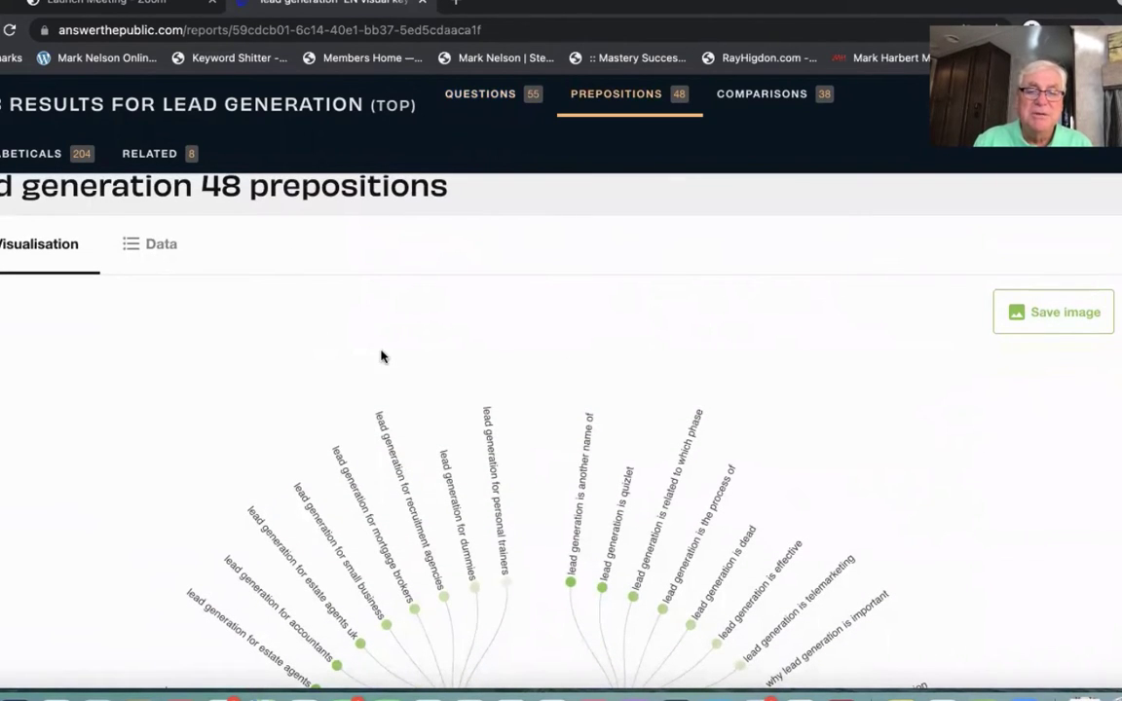
pyautogui.scroll(-2, 381, 357)
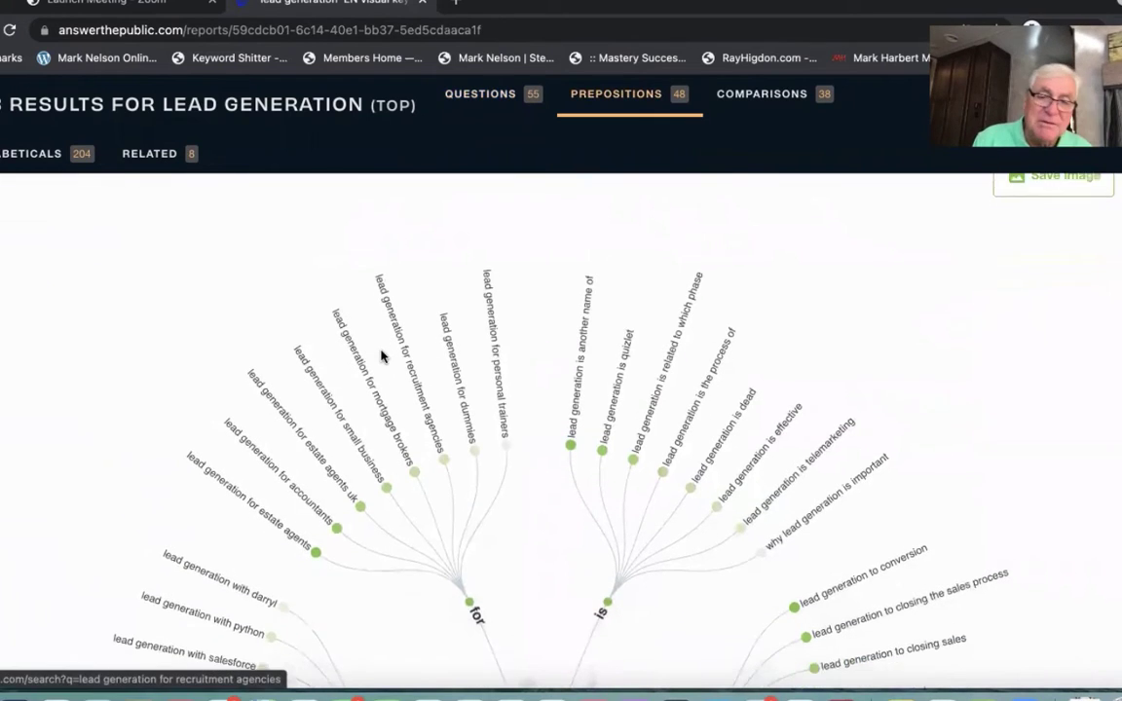
pyautogui.scroll(-1, 381, 357)
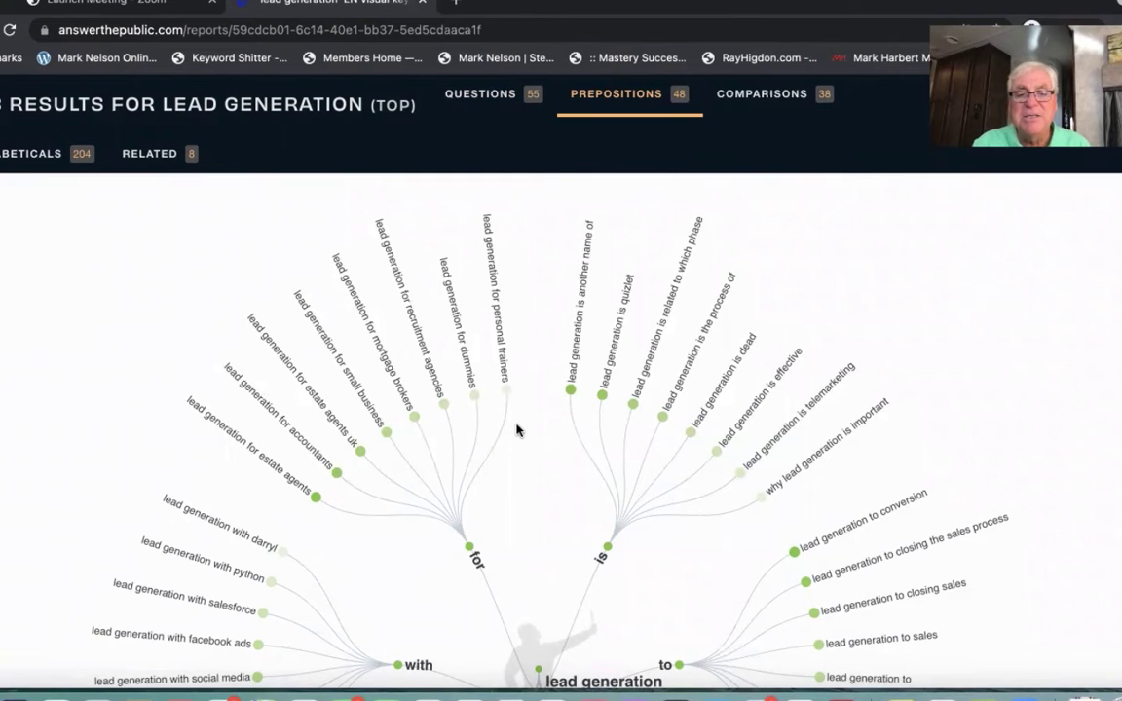
pyautogui.scroll(-1, 517, 430)
pyautogui.scroll(-2, 517, 429)
pyautogui.scroll(-1, 517, 430)
pyautogui.scroll(-2, 518, 430)
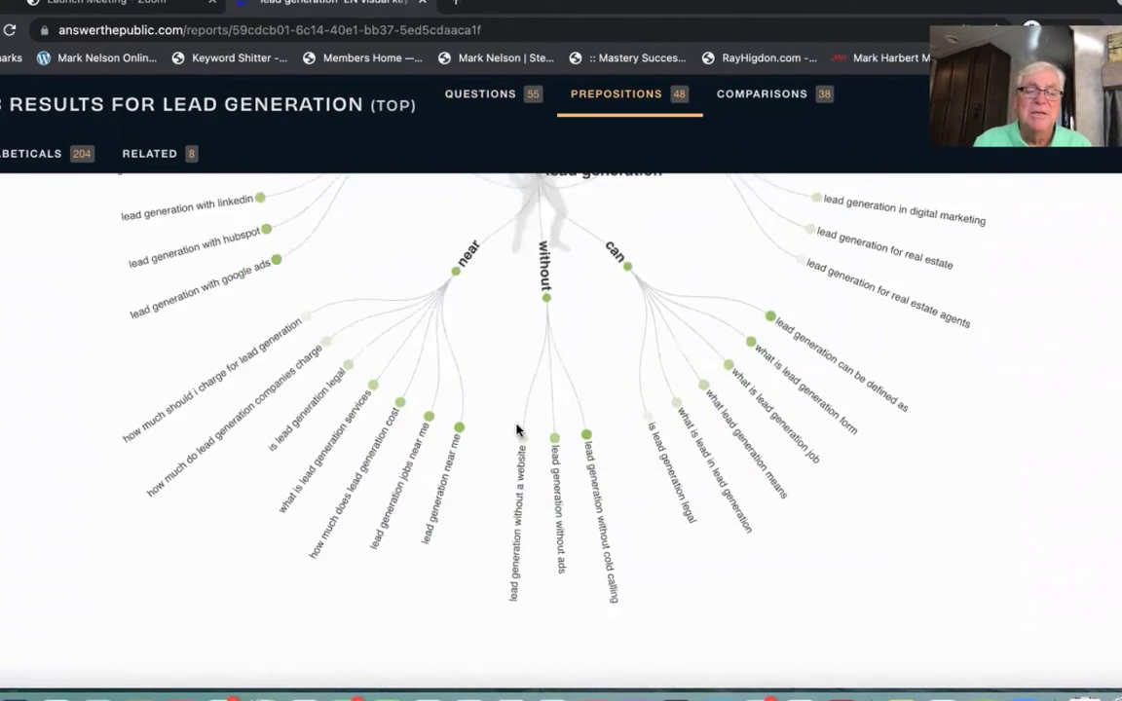
pyautogui.scroll(-2, 517, 429)
pyautogui.scroll(-1, 517, 429)
# Scroll through the 38-comparison wheel toward the 204 alphabeticals section.
pyautogui.scroll(-1, 517, 430)
pyautogui.scroll(-1, 517, 430)
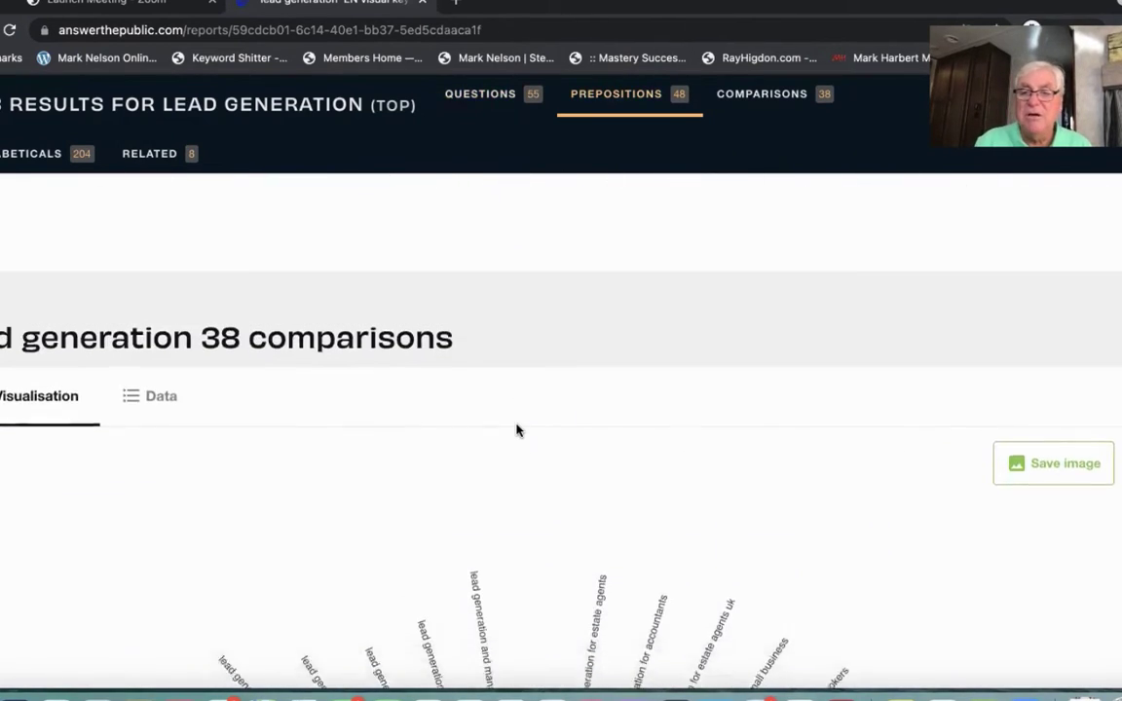
pyautogui.scroll(-2, 518, 430)
pyautogui.scroll(1, 517, 430)
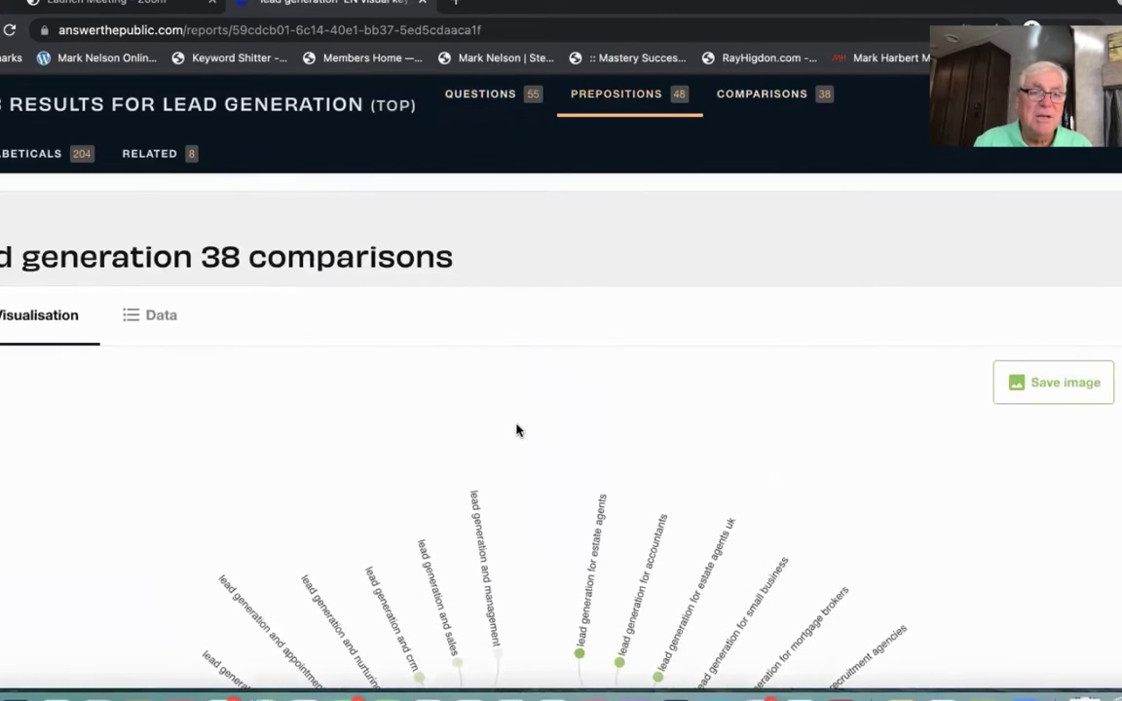
pyautogui.scroll(-1, 517, 430)
pyautogui.scroll(-1, 517, 430)
pyautogui.scroll(-1, 518, 430)
pyautogui.scroll(-1, 518, 429)
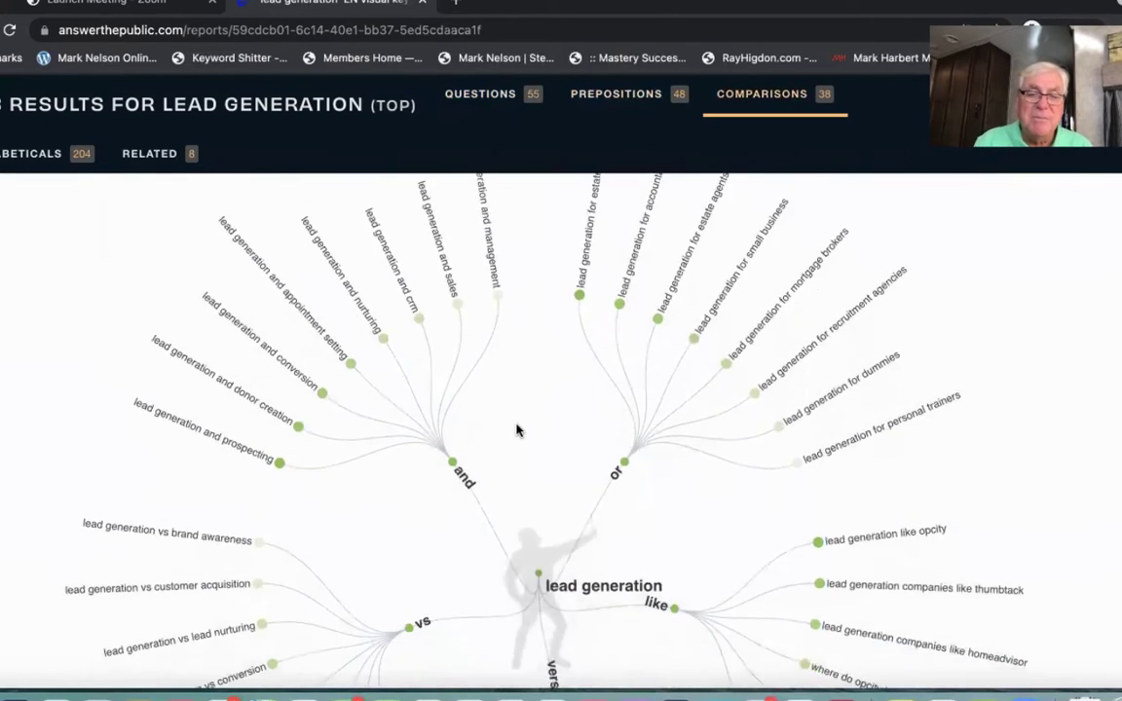
pyautogui.scroll(-2, 518, 429)
pyautogui.scroll(-2, 517, 430)
pyautogui.scroll(-2, 517, 430)
pyautogui.scroll(-2, 517, 429)
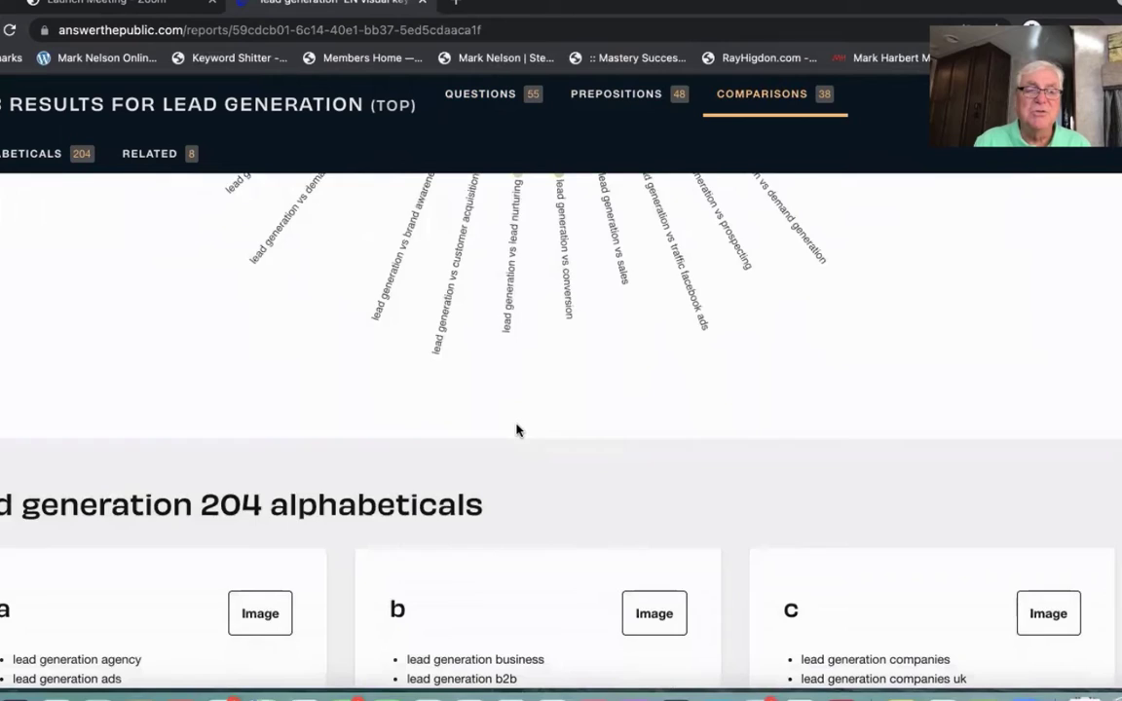
pyautogui.scroll(-2, 517, 430)
pyautogui.scroll(-1, 517, 430)
pyautogui.scroll(2, 517, 430)
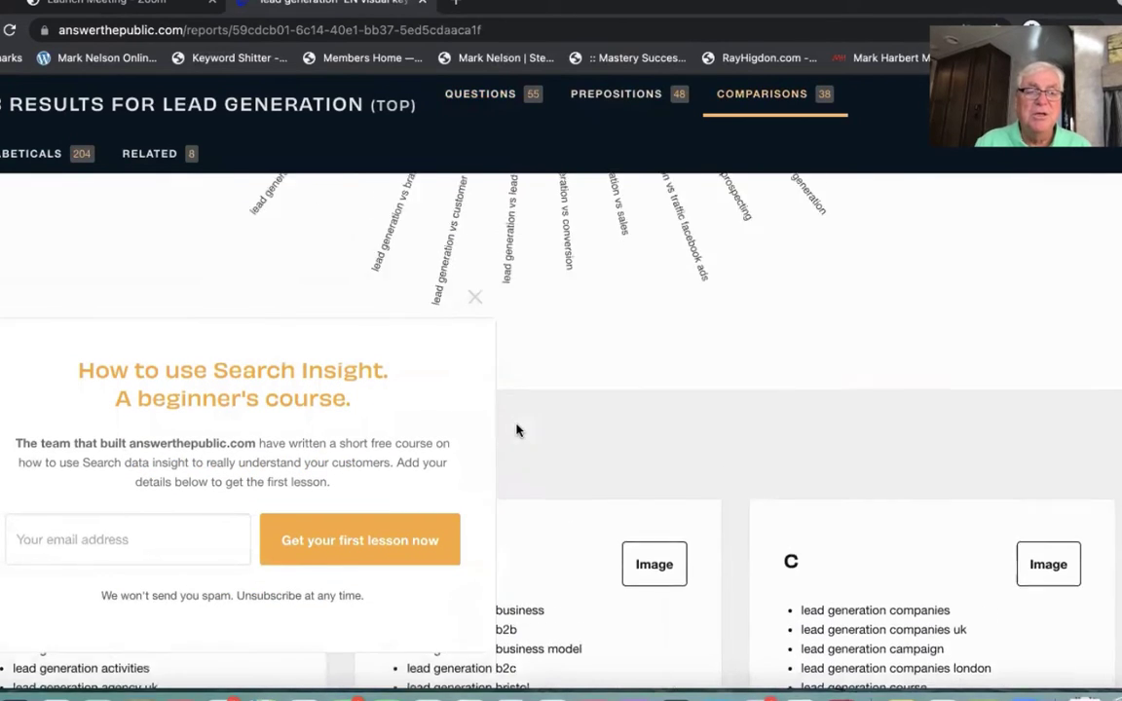
pyautogui.scroll(1, 517, 430)
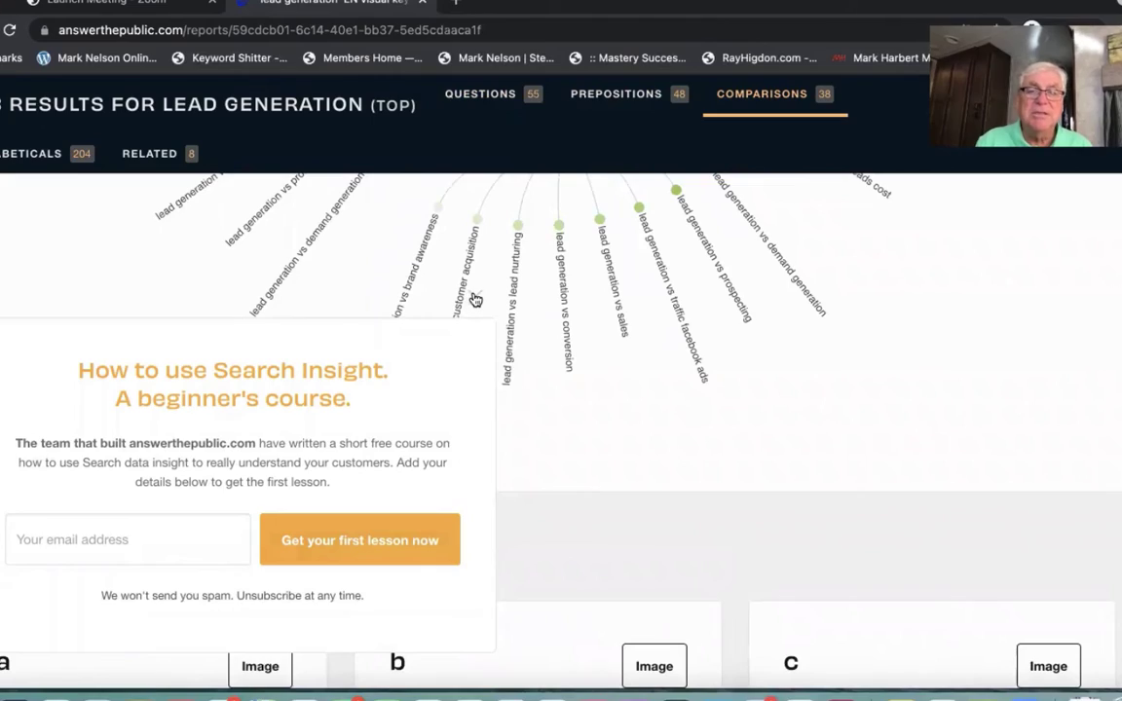
# Close the course sign-up popup and return to the top of the report.
pyautogui.click(476, 299)
pyautogui.scroll(1, 679, 368)
pyautogui.scroll(3, 684, 369)
pyautogui.scroll(5, 684, 368)
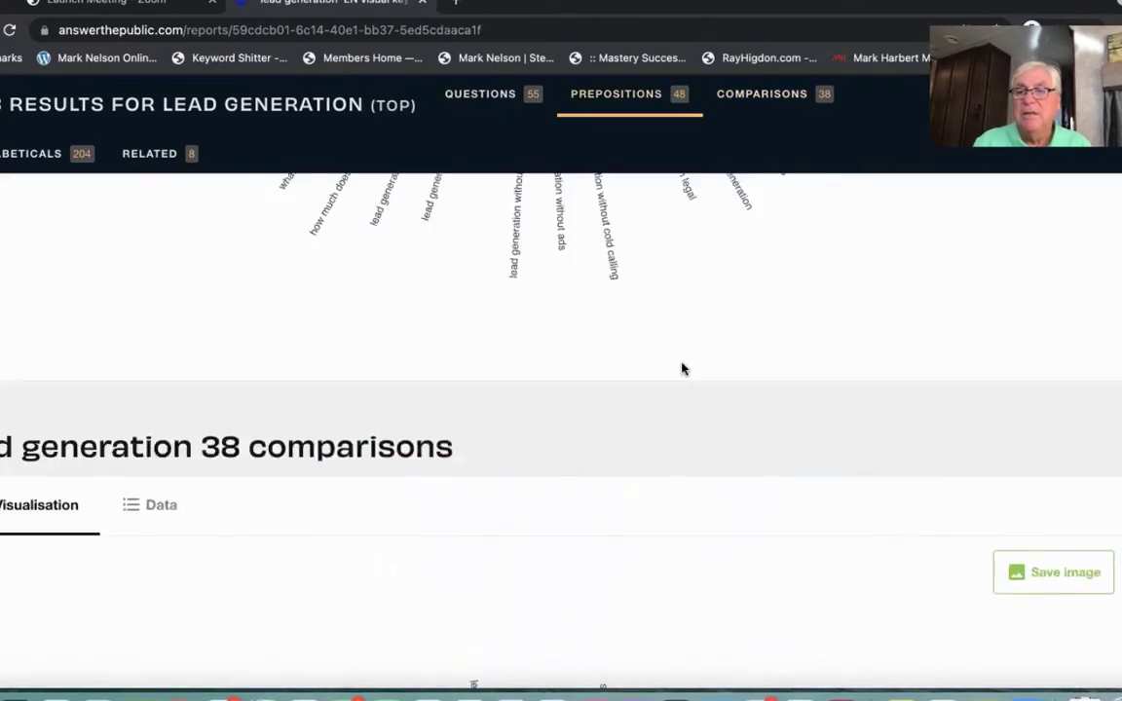
pyautogui.scroll(5, 684, 368)
pyautogui.scroll(3, 684, 369)
pyautogui.scroll(3, 684, 368)
pyautogui.scroll(5, 684, 368)
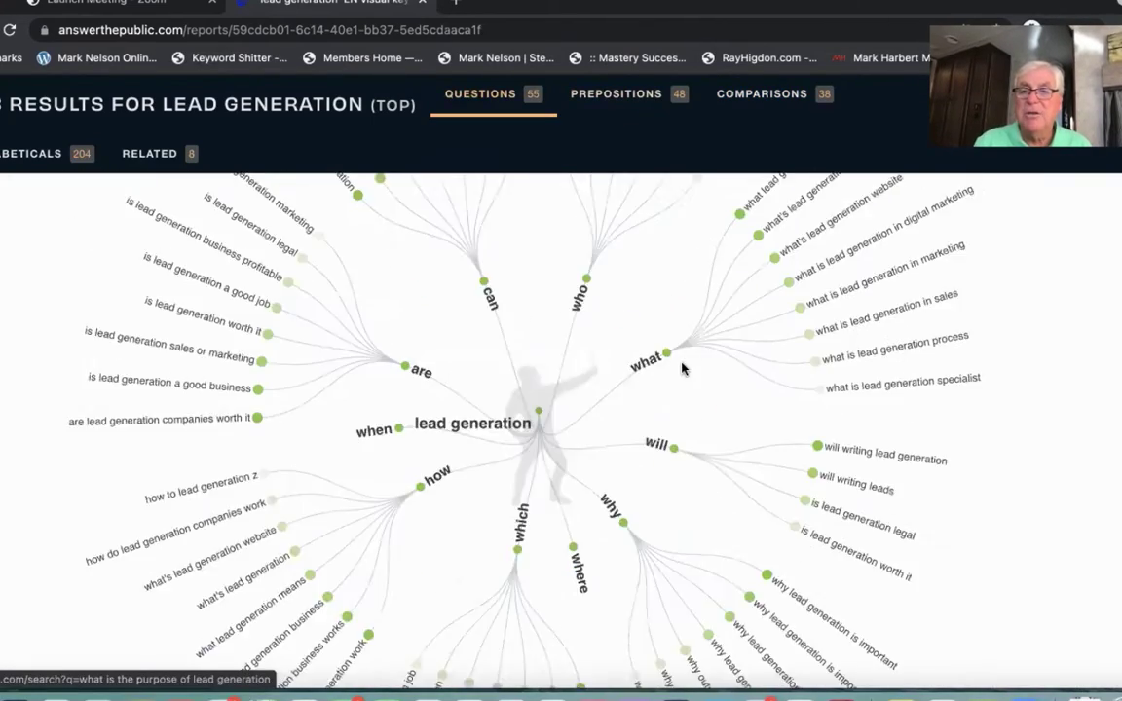
pyautogui.scroll(3, 682, 368)
pyautogui.scroll(5, 682, 368)
pyautogui.scroll(3, 684, 368)
pyautogui.scroll(2, 684, 368)
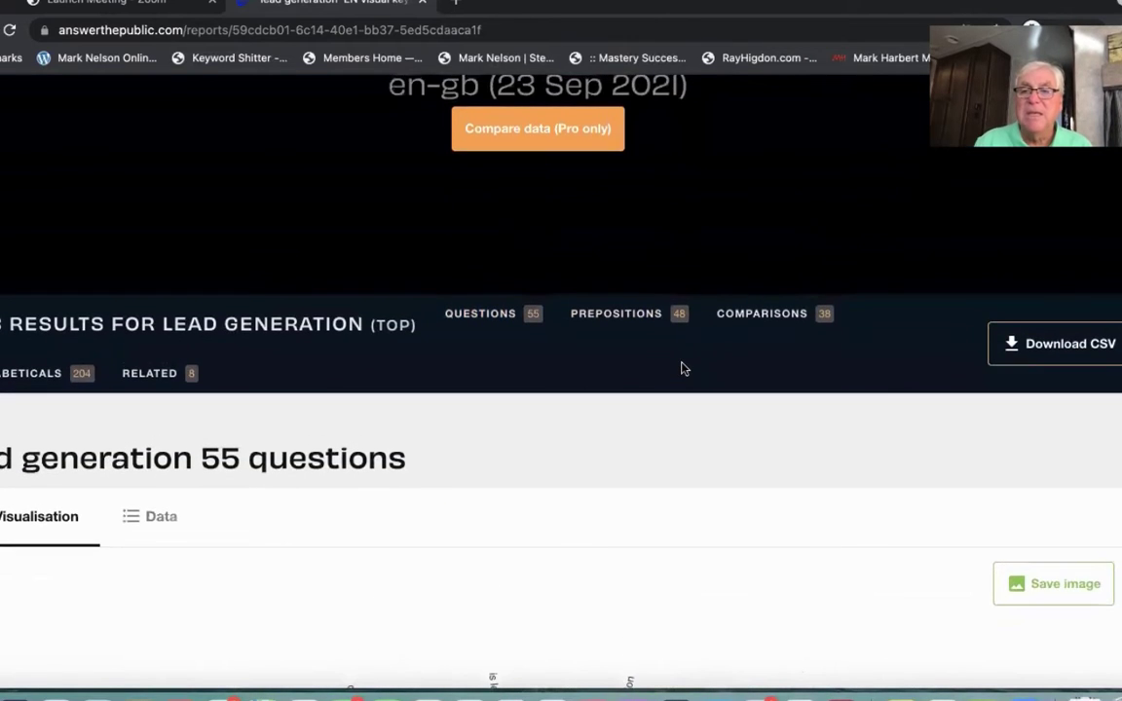
# Download the lead generation report as a CSV and open the downloaded file.
pyautogui.scroll(-2, 683, 368)
pyautogui.scroll(-2, 684, 368)
pyautogui.scroll(-2, 684, 368)
pyautogui.scroll(1, 684, 368)
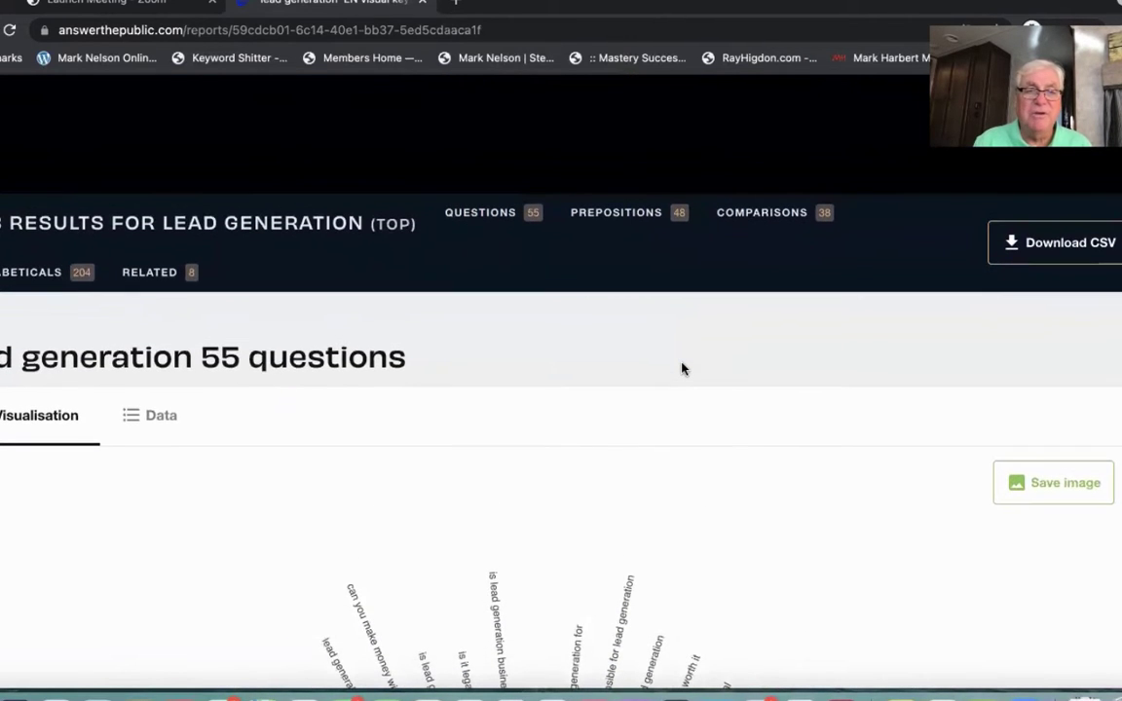
pyautogui.click(1059, 247)
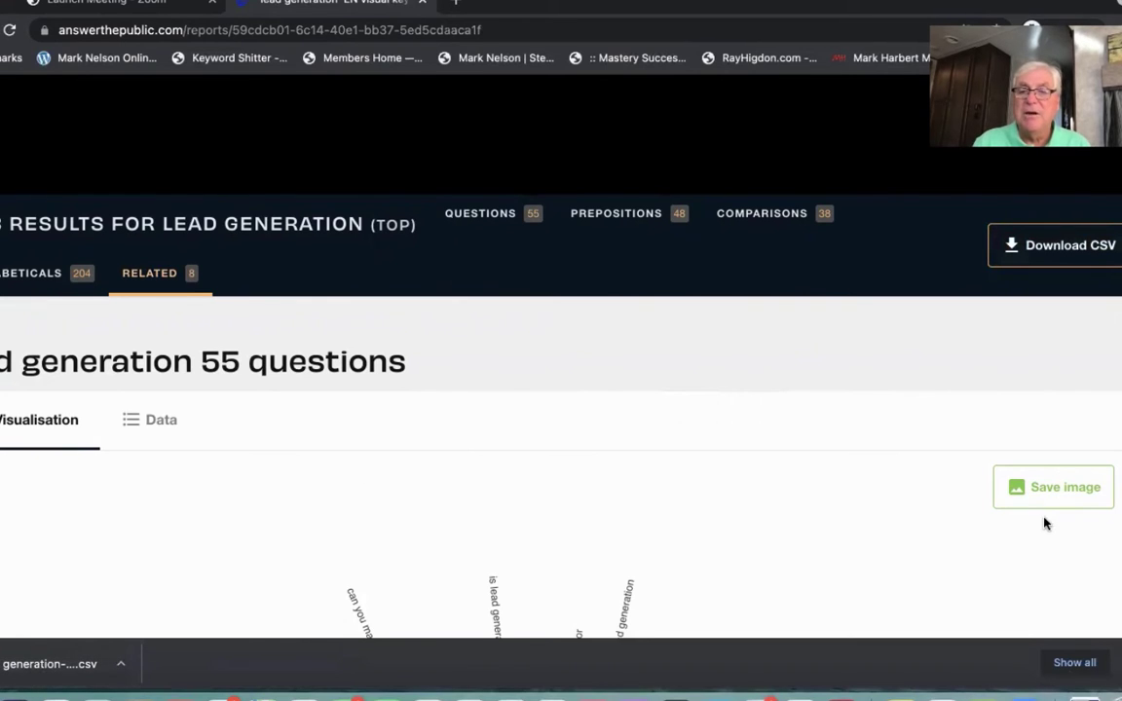
pyautogui.click(37, 670)
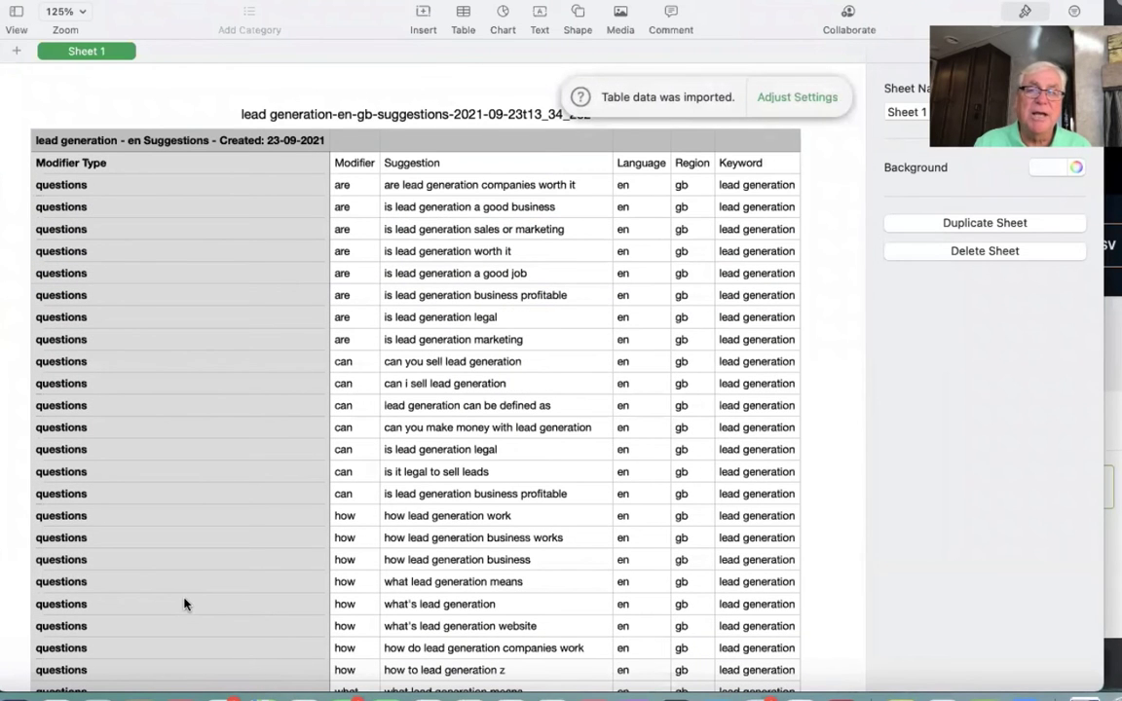
# Scroll the Numbers table past the question rows into the can, for and is preposition rows.
pyautogui.scroll(-1, 182, 604)
pyautogui.scroll(-2, 182, 604)
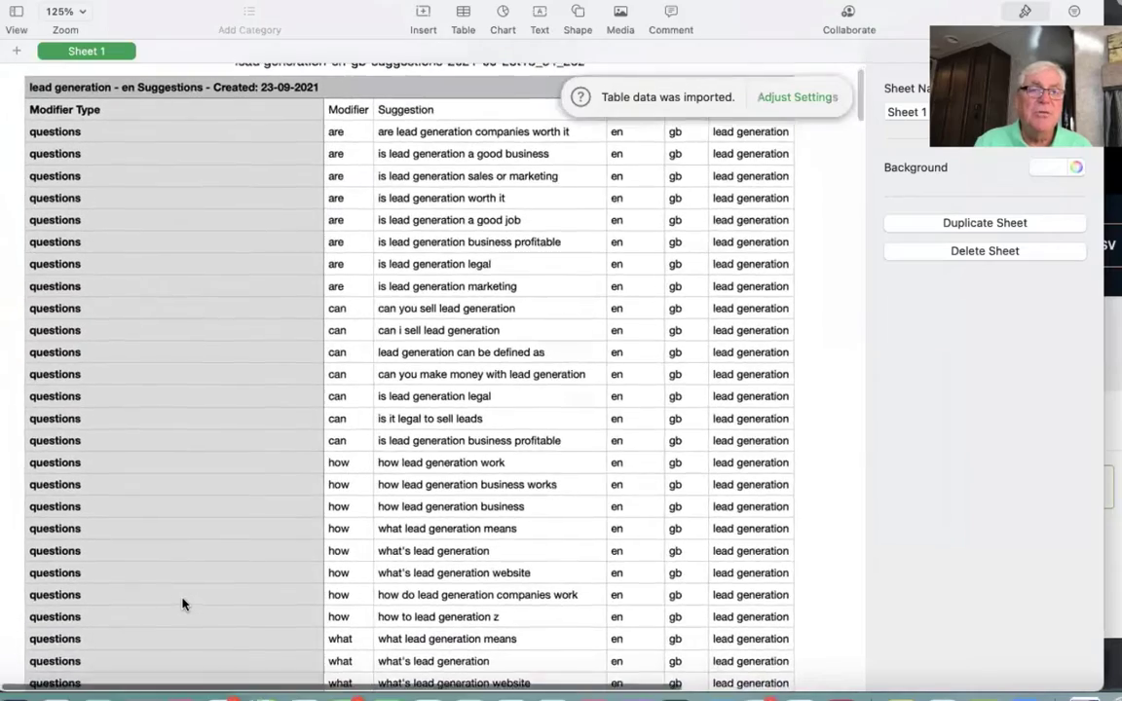
pyautogui.scroll(-2, 182, 603)
pyautogui.scroll(-1, 182, 604)
pyautogui.scroll(2, 182, 604)
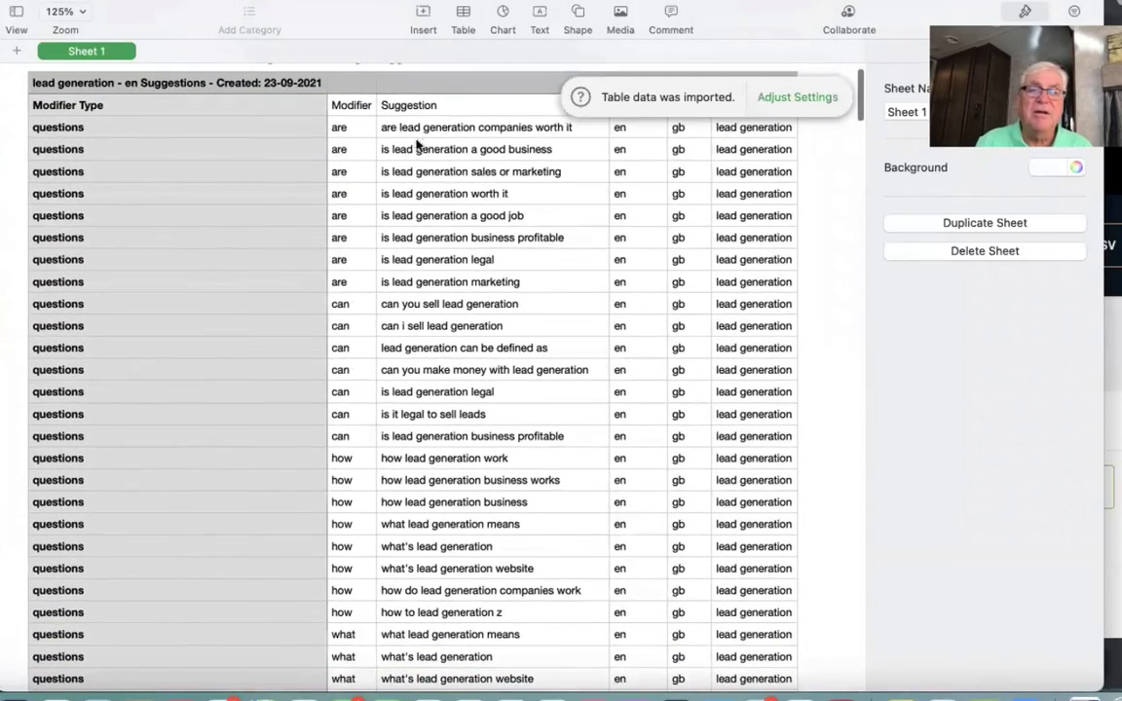
pyautogui.scroll(-1, 287, 248)
pyautogui.scroll(-4, 288, 247)
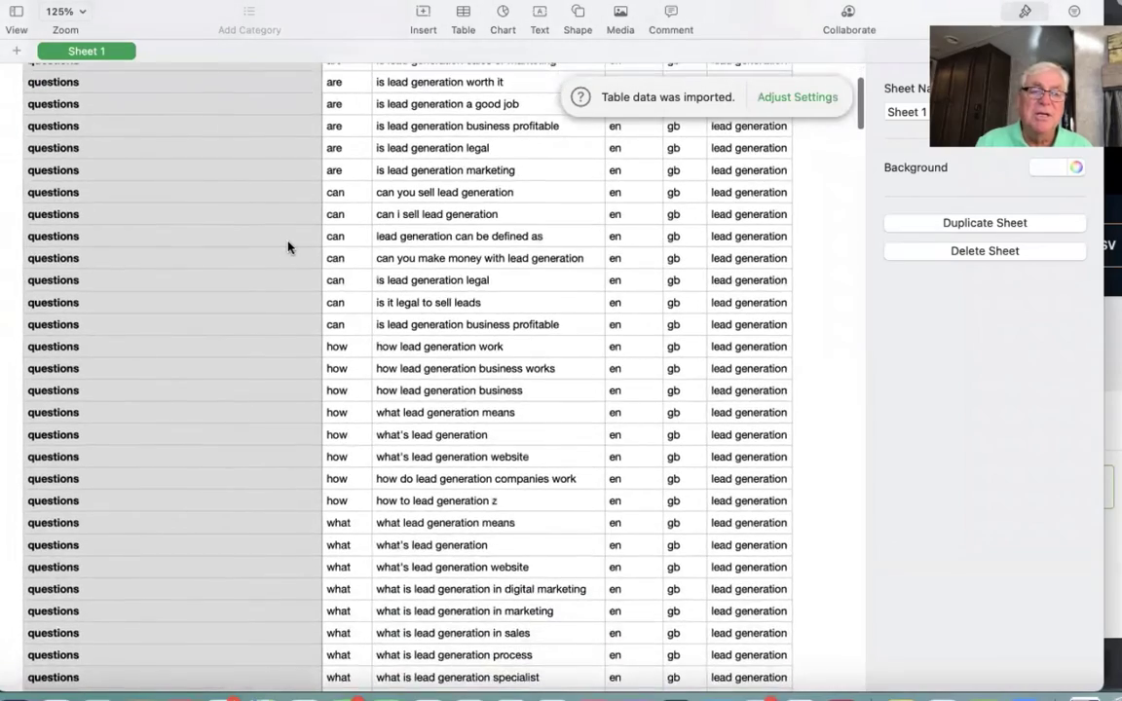
pyautogui.scroll(-4, 287, 247)
pyautogui.scroll(-2, 288, 248)
pyautogui.scroll(-1, 287, 247)
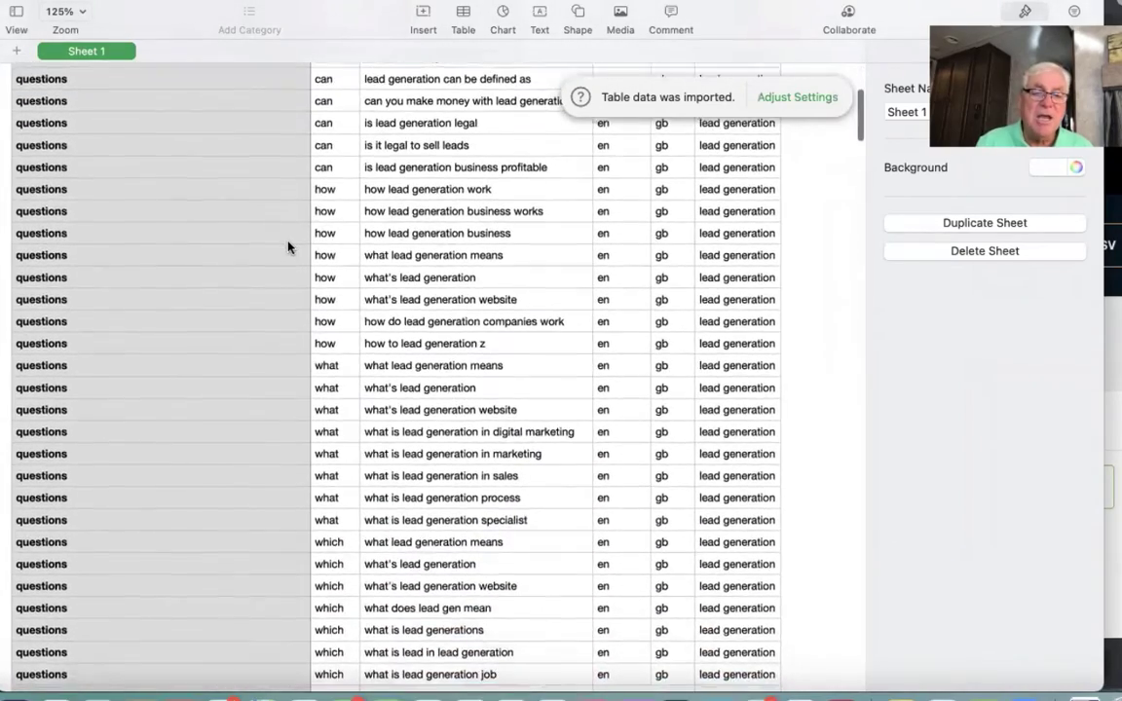
pyautogui.scroll(-7, 287, 247)
pyautogui.scroll(-9, 287, 248)
pyautogui.scroll(-10, 287, 247)
pyautogui.scroll(-8, 287, 248)
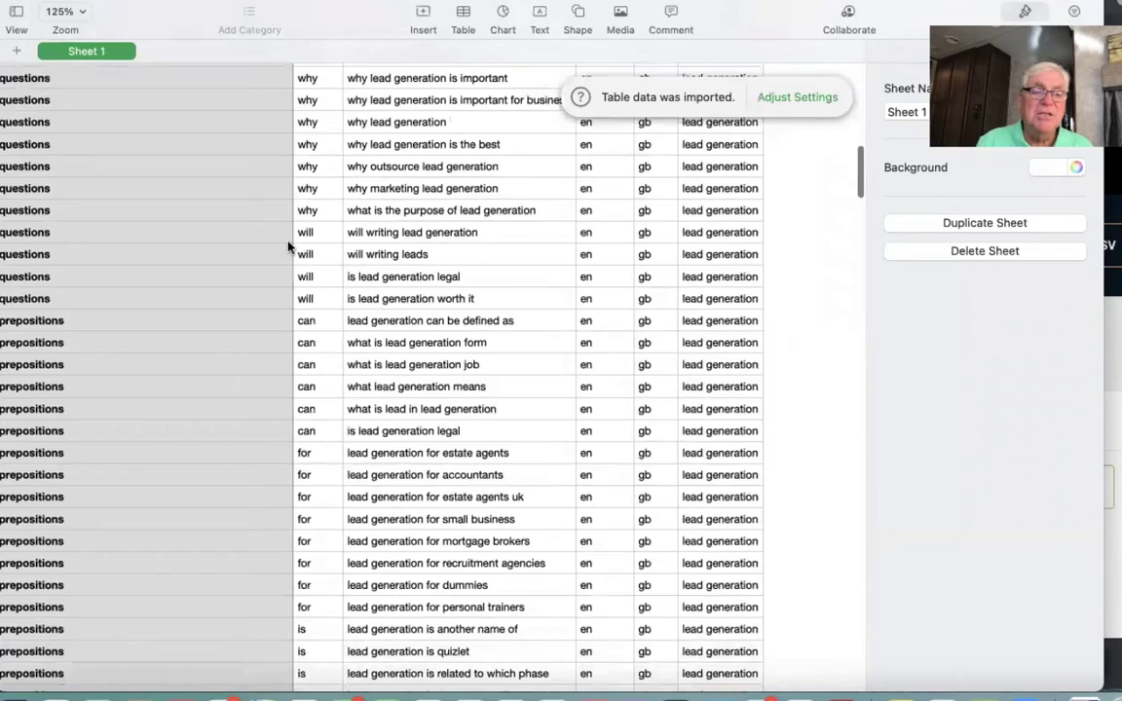
pyautogui.scroll(-3, 288, 248)
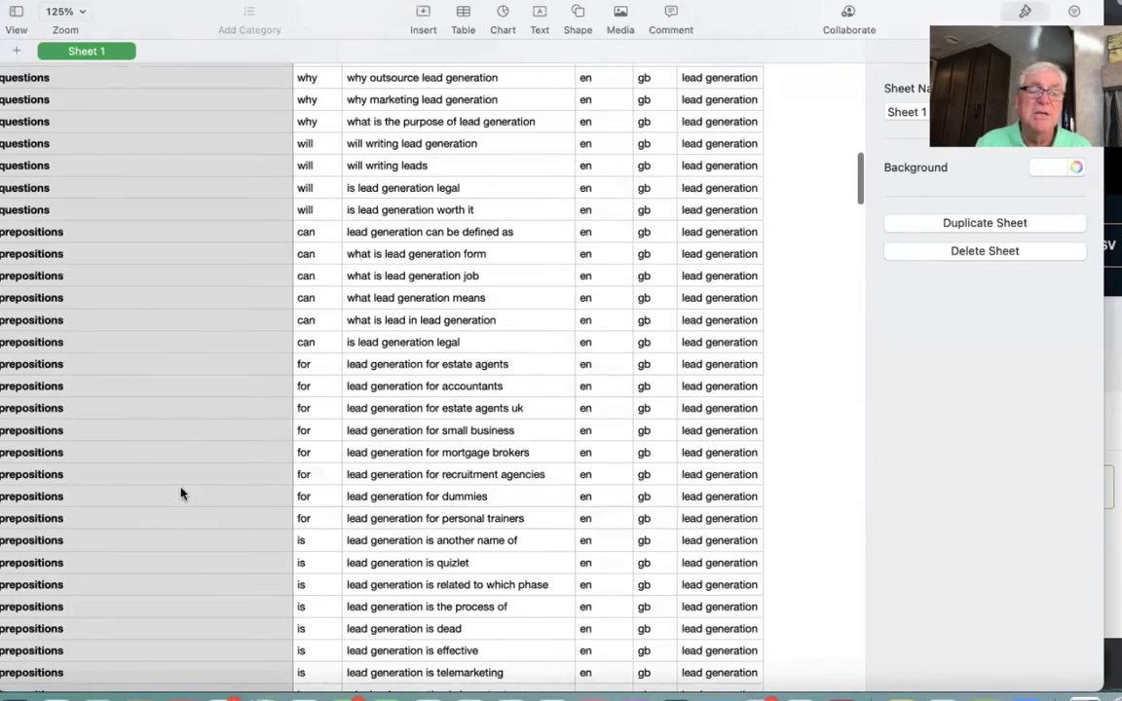
pyautogui.scroll(-2, 180, 494)
pyautogui.scroll(-1, 180, 494)
pyautogui.scroll(-2, 180, 494)
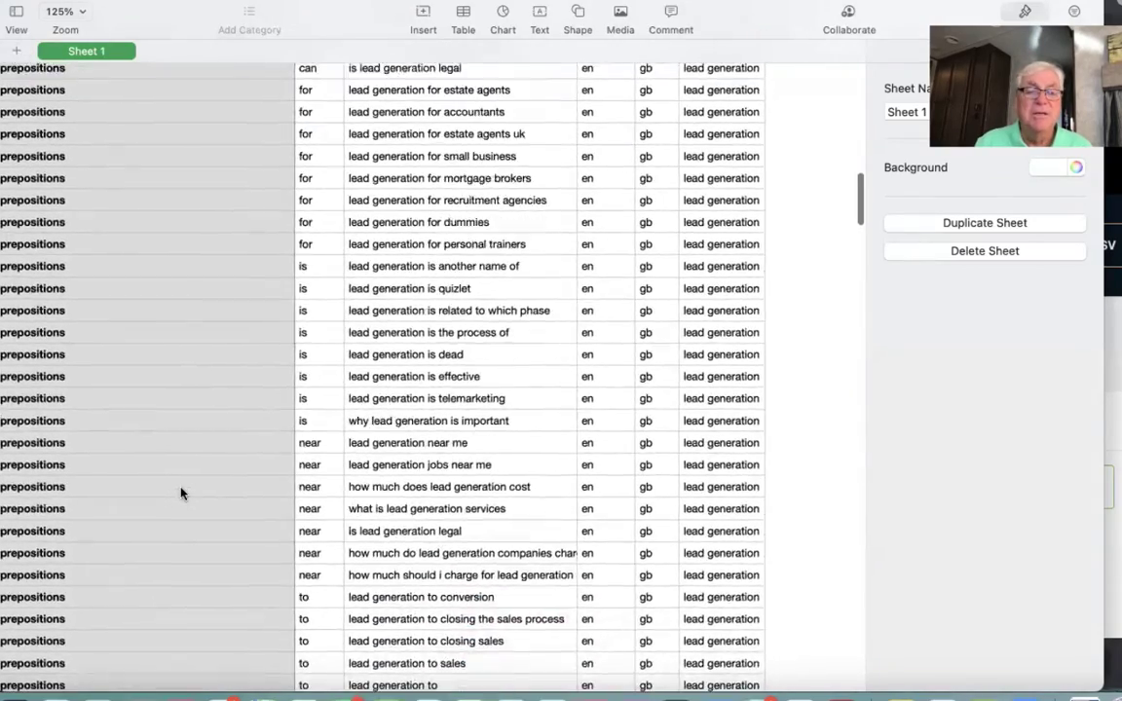
pyautogui.scroll(-3, 180, 494)
pyautogui.scroll(5, 180, 494)
pyautogui.scroll(3, 180, 494)
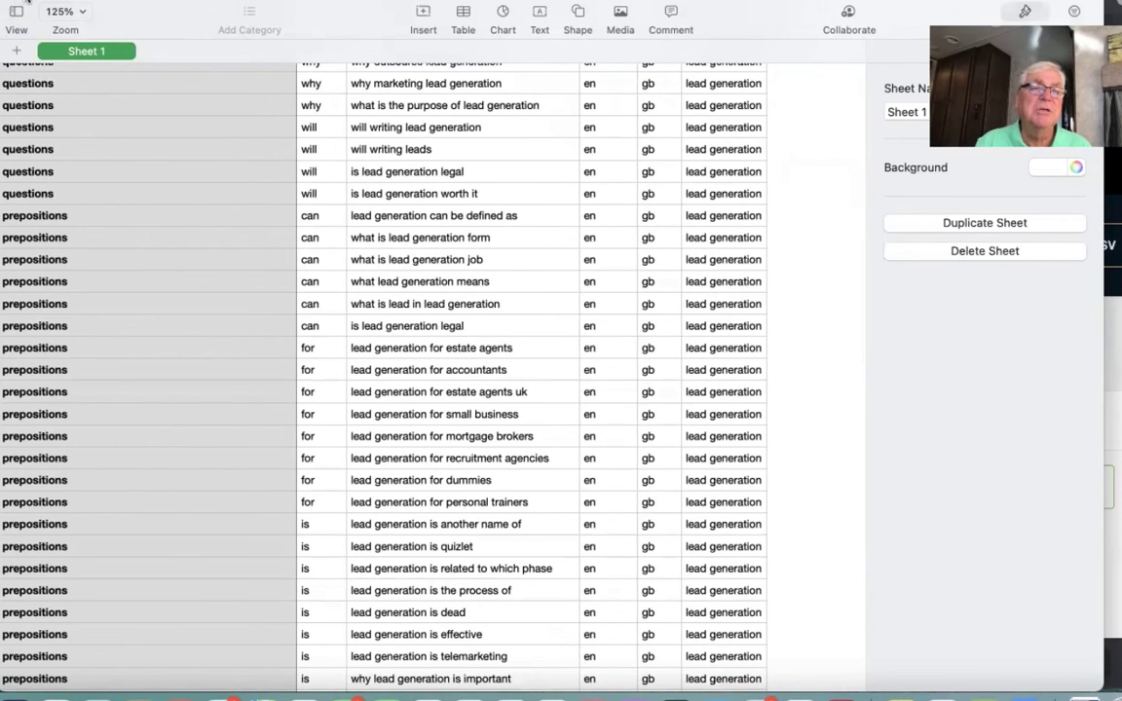
# Switch back to Chrome and scroll to the top of the lead generation report.
pyautogui.press('super+Tab')
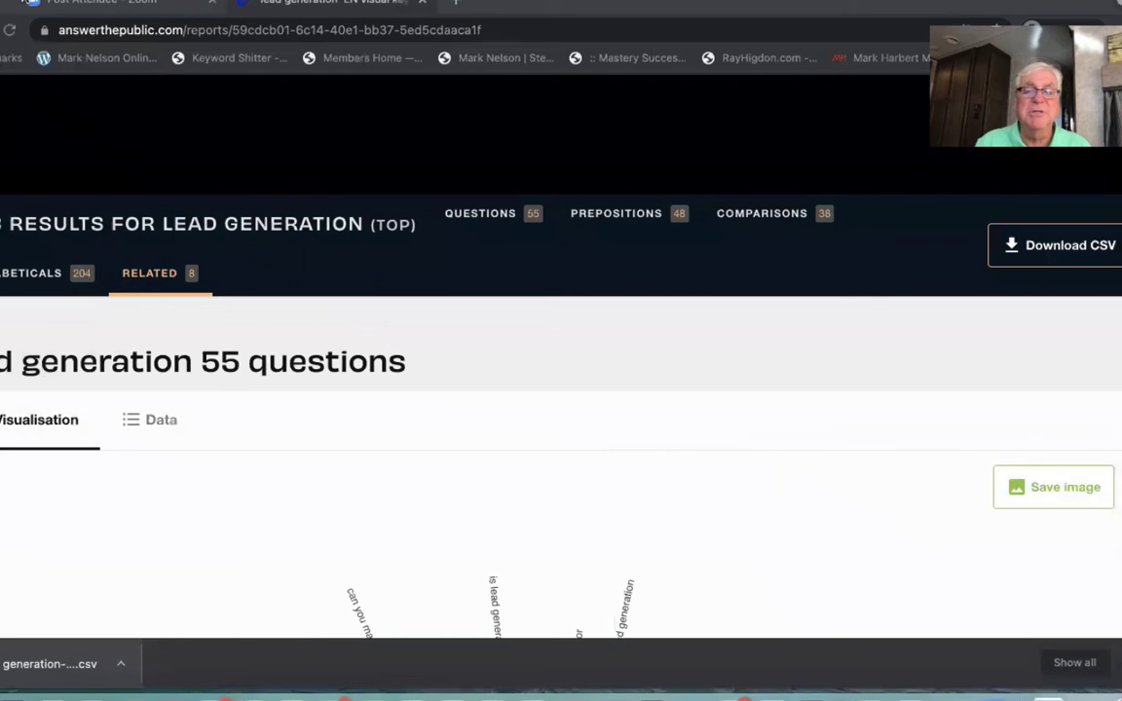
pyautogui.scroll(5, 433, 302)
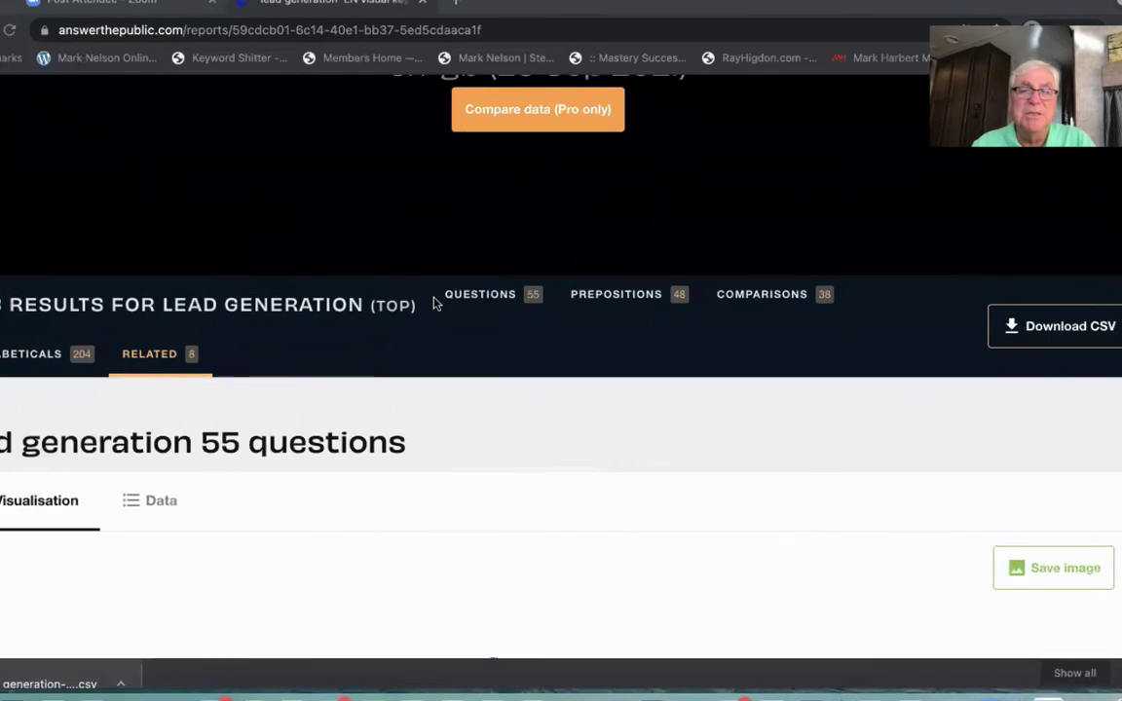
pyautogui.scroll(2, 433, 302)
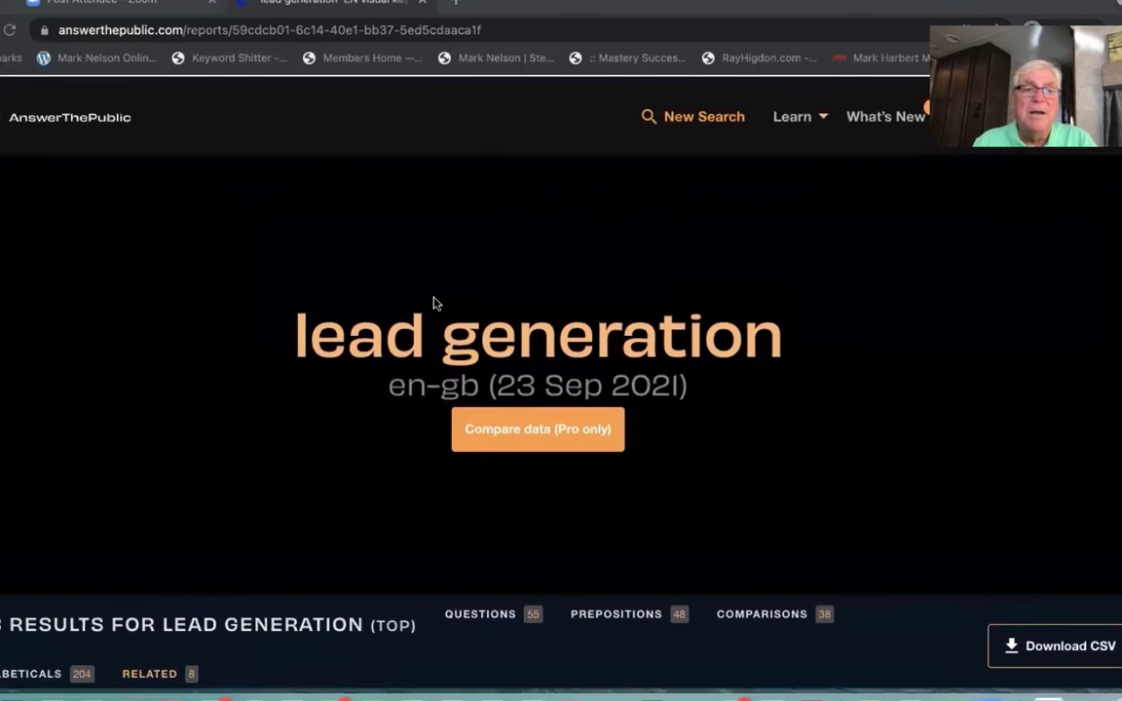